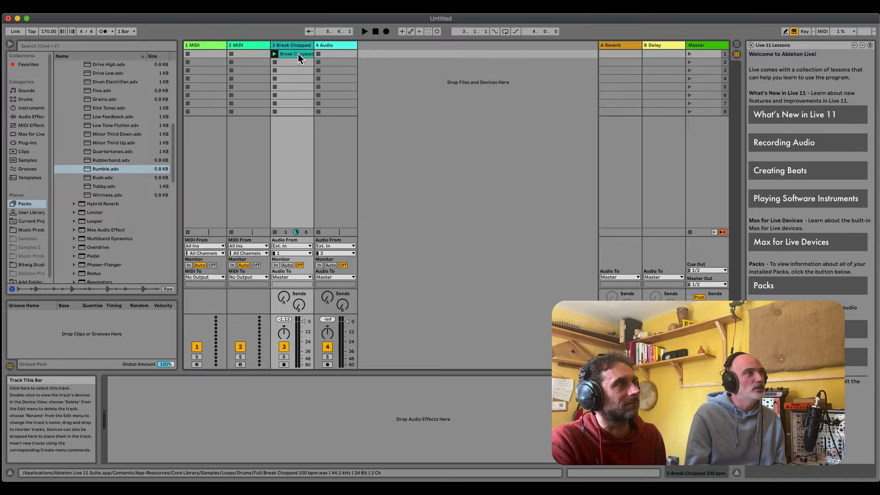
Step: Open the Break Chopped 100 bpm clip for editing and set its transient envelope to 100
{"action": "double_click", "coordinate": [296, 54]}
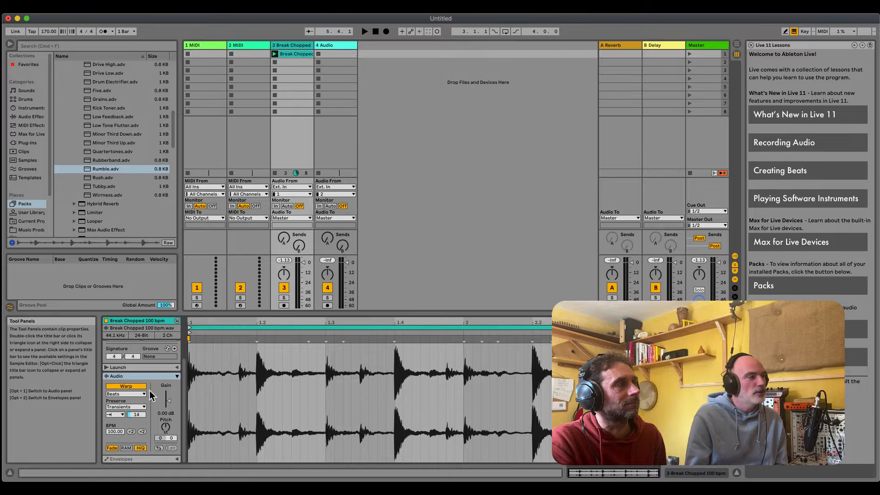
{"action": "left_click_drag", "start_coordinate": [134, 416], "coordinate": [134, 415]}
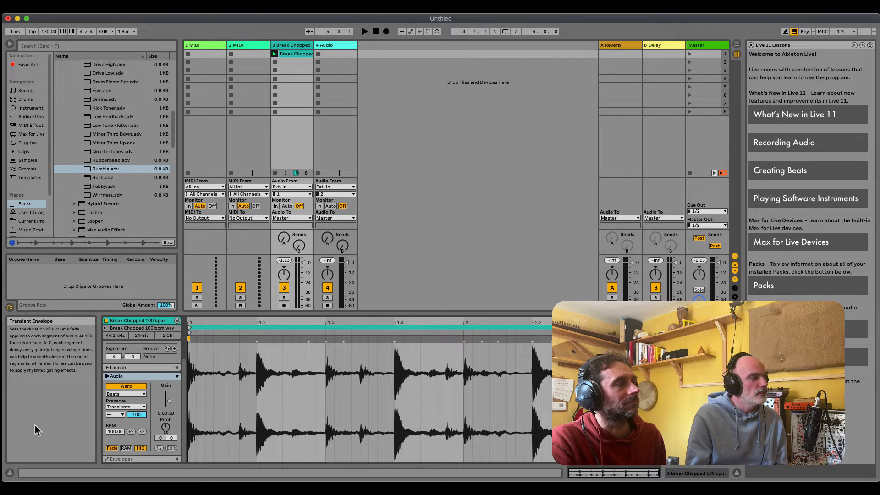
{"action": "left_click", "coordinate": [10, 472]}
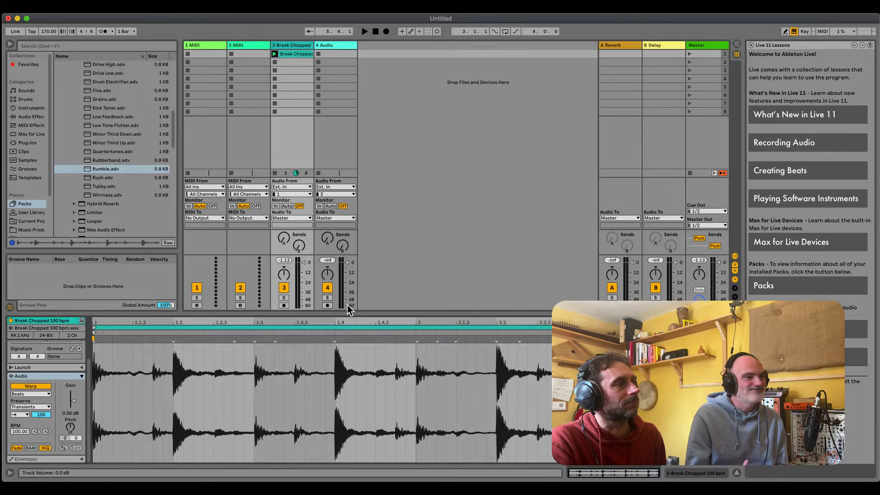
{"action": "left_click", "coordinate": [274, 53]}
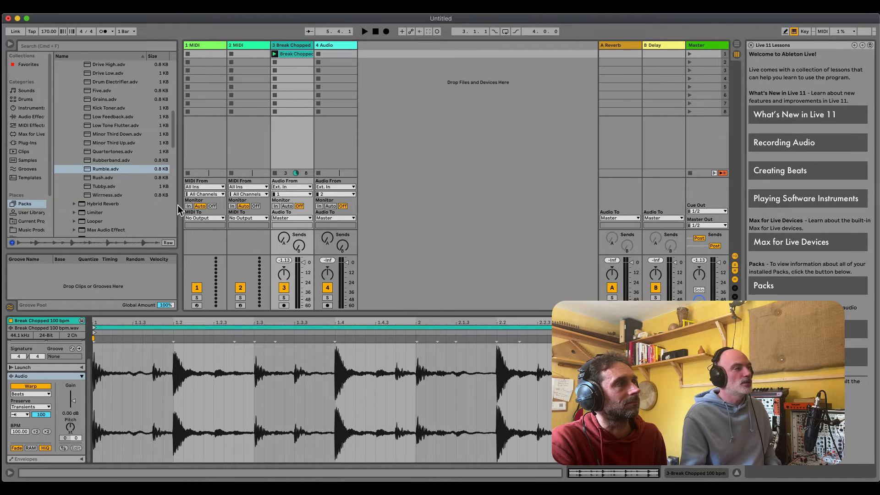
{"action": "left_click", "coordinate": [44, 415]}
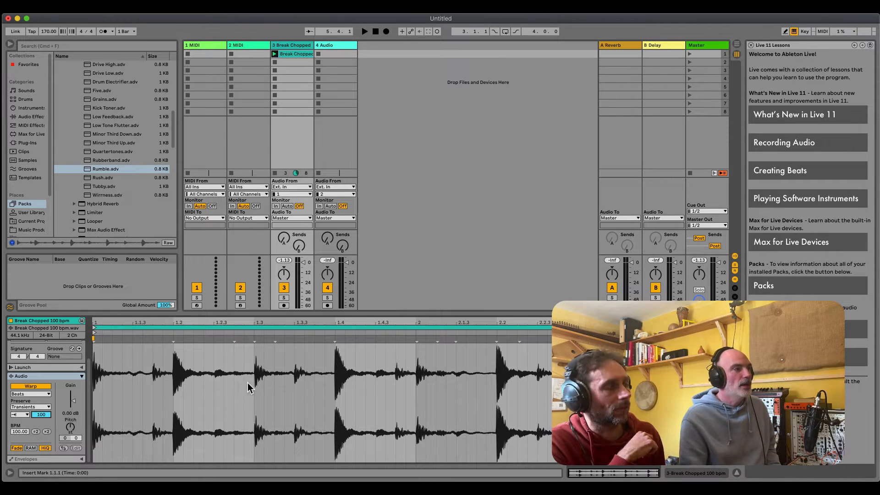
Step: Inspect the transients around 1.2.4 and 1.3.2, and audition the clip with the range 2.1.2 to 2.1.3 selected
{"action": "left_click", "coordinate": [233, 342]}
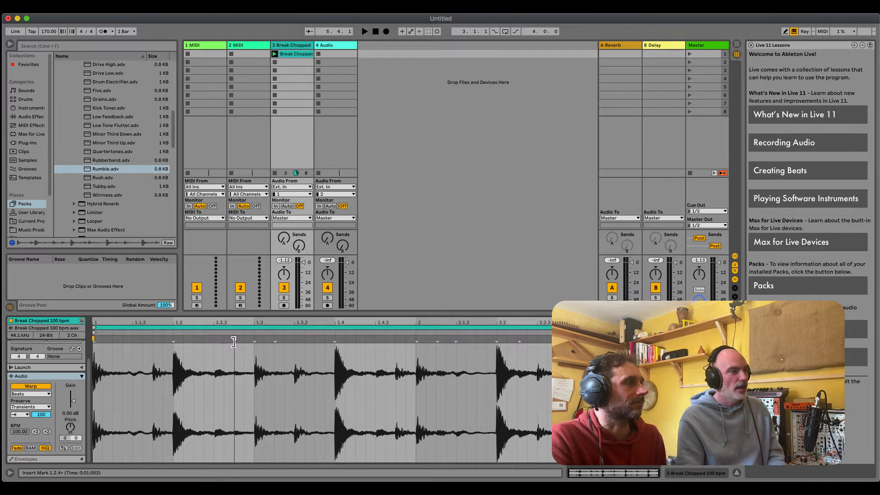
{"action": "left_click", "coordinate": [277, 339]}
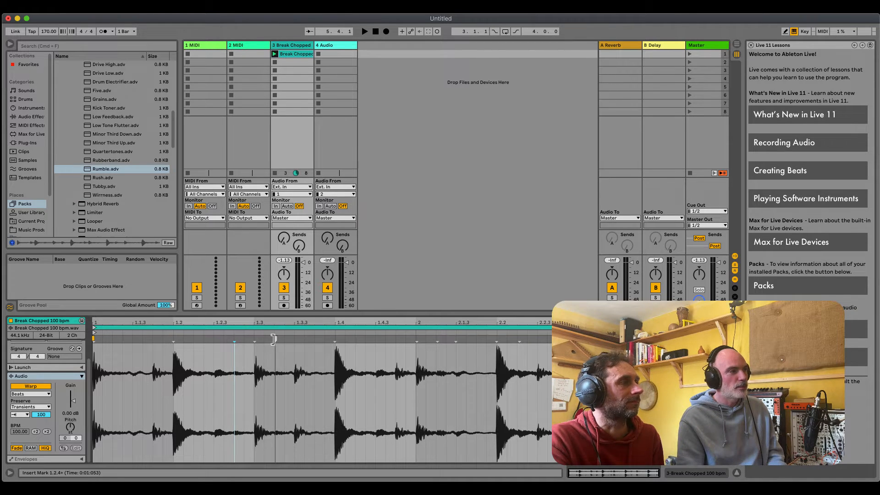
{"action": "left_click_drag", "start_coordinate": [437, 359], "coordinate": [464, 362]}
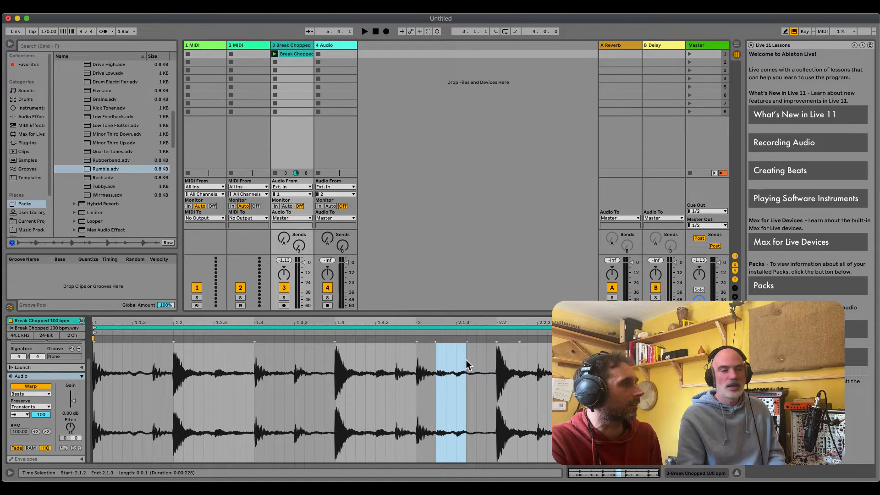
{"action": "key", "text": "space"}
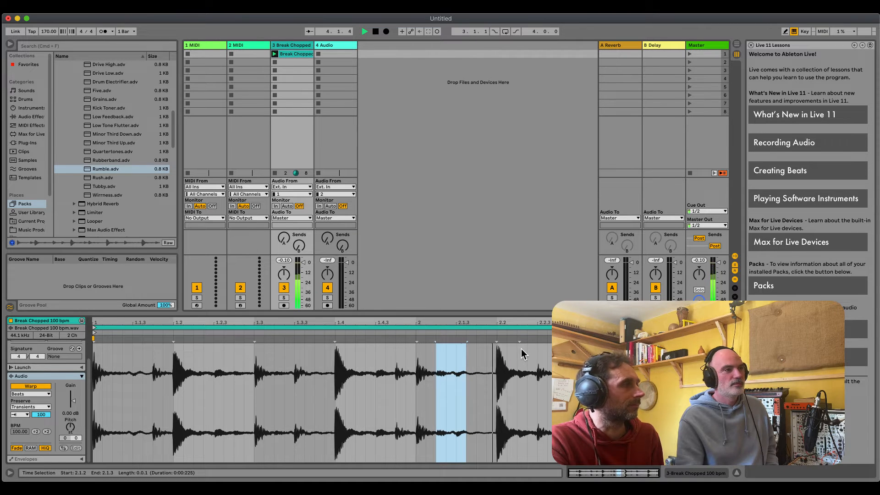
{"action": "key", "text": "space"}
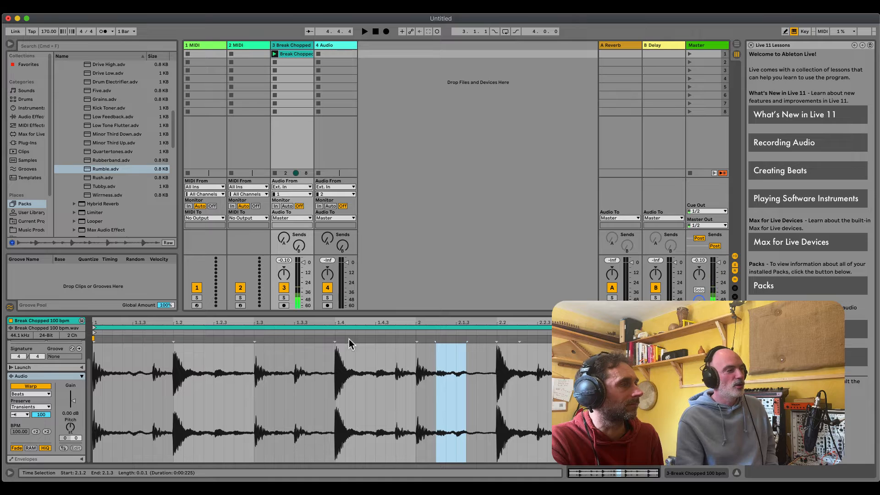
Step: Set the clip's transient envelope to 19 and audition the clip with the insert mark placed just past 1.2.4
{"action": "left_click", "coordinate": [39, 414]}
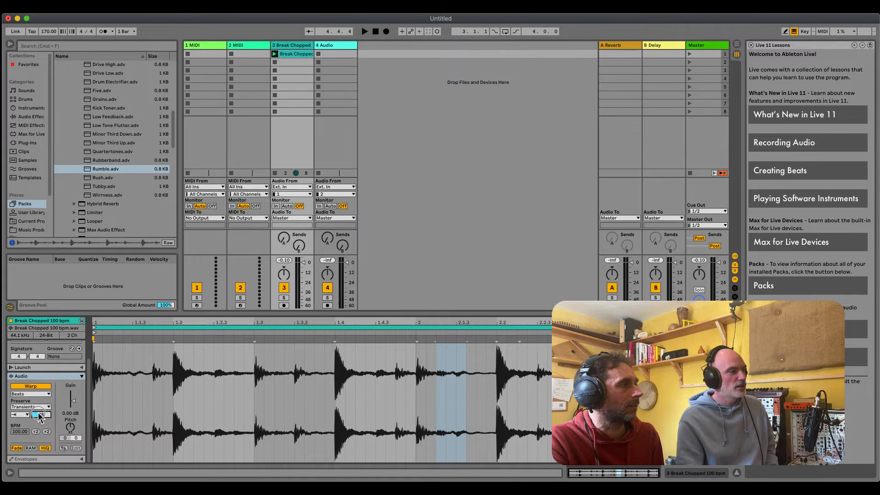
{"action": "left_click_drag", "start_coordinate": [39, 413], "coordinate": [39, 417]}
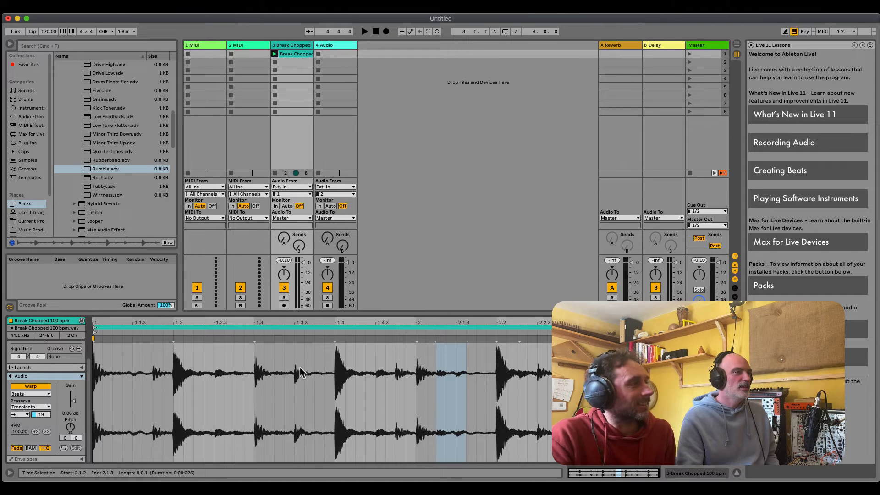
{"action": "left_click", "coordinate": [233, 339]}
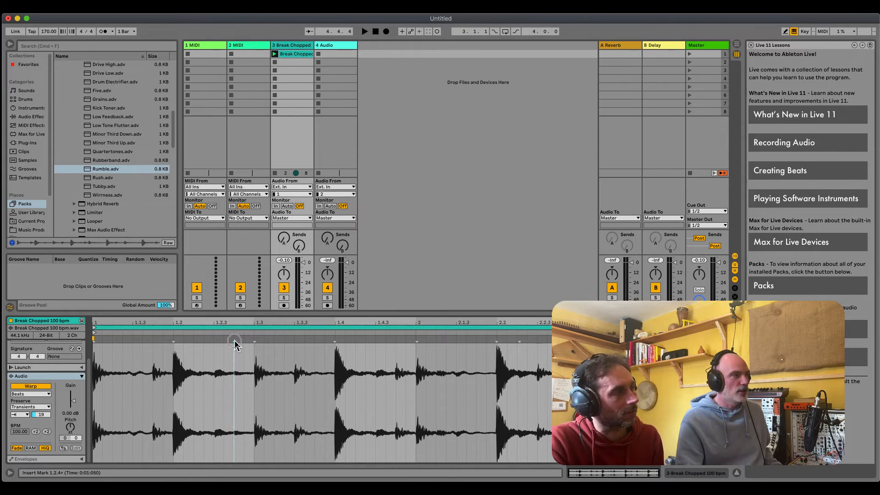
{"action": "left_click", "coordinate": [235, 340]}
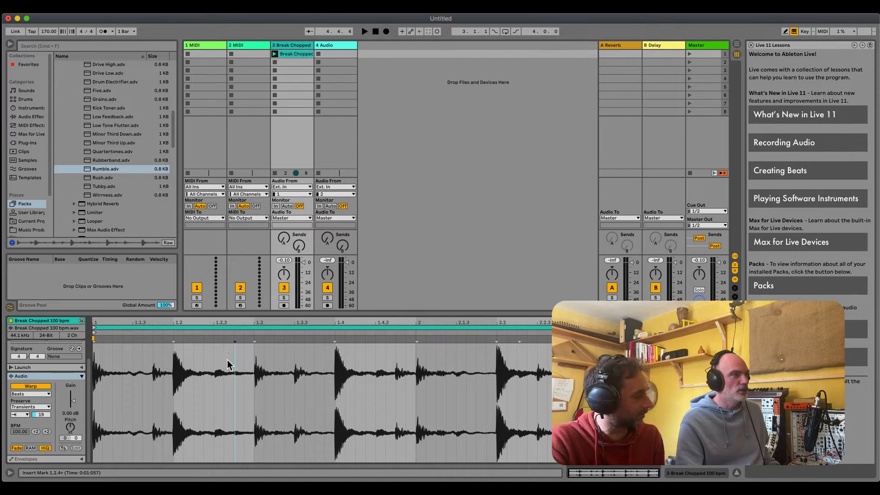
{"action": "left_click", "coordinate": [222, 357]}
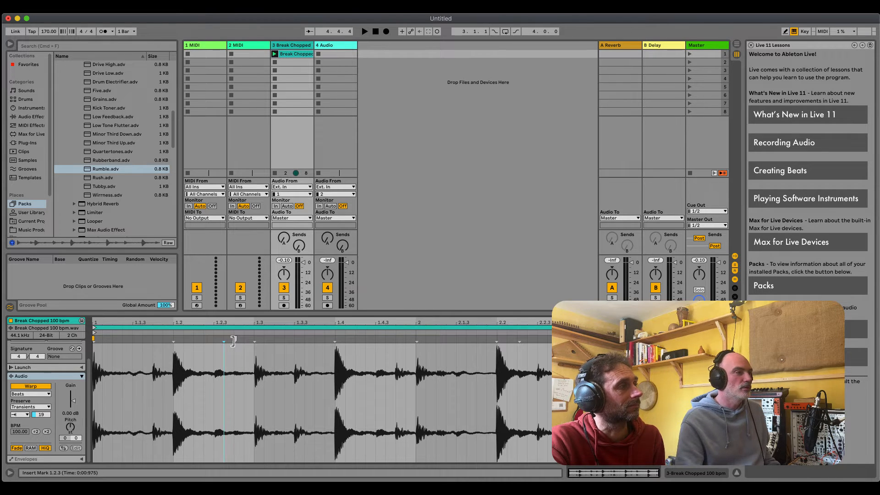
{"action": "left_click", "coordinate": [234, 340]}
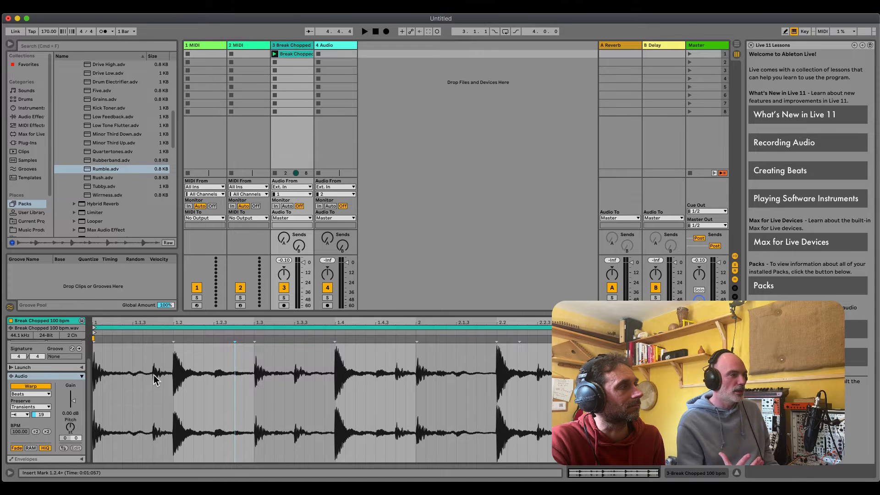
{"action": "key", "text": "space"}
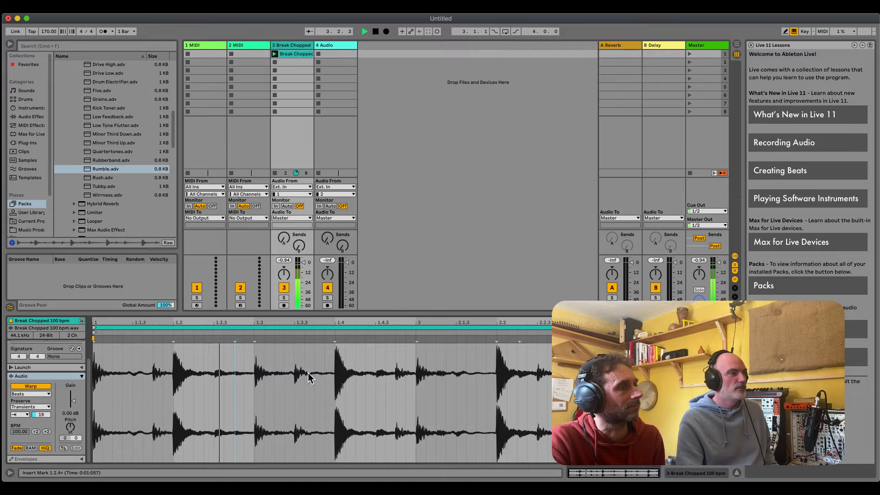
{"action": "key", "text": "space"}
Step: Add a warp marker on the transient at 1.3.3 in the sample and play the clip
{"action": "left_click", "coordinate": [294, 341]}
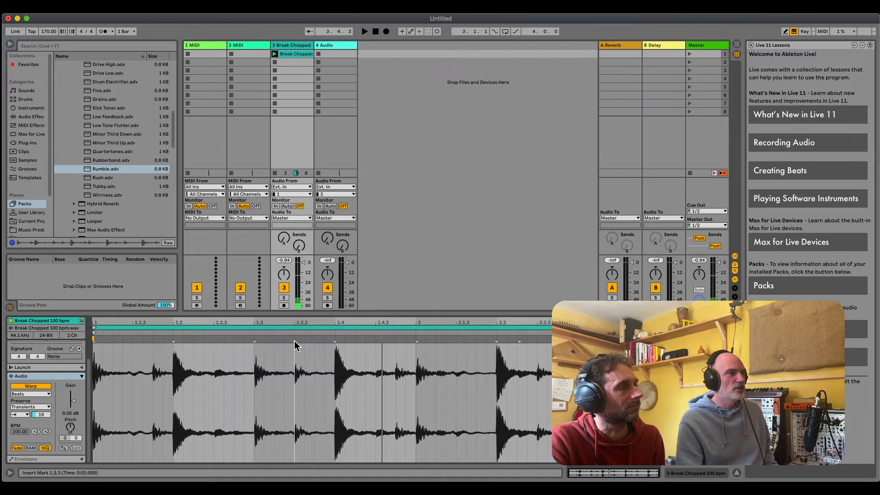
{"action": "key", "text": "space"}
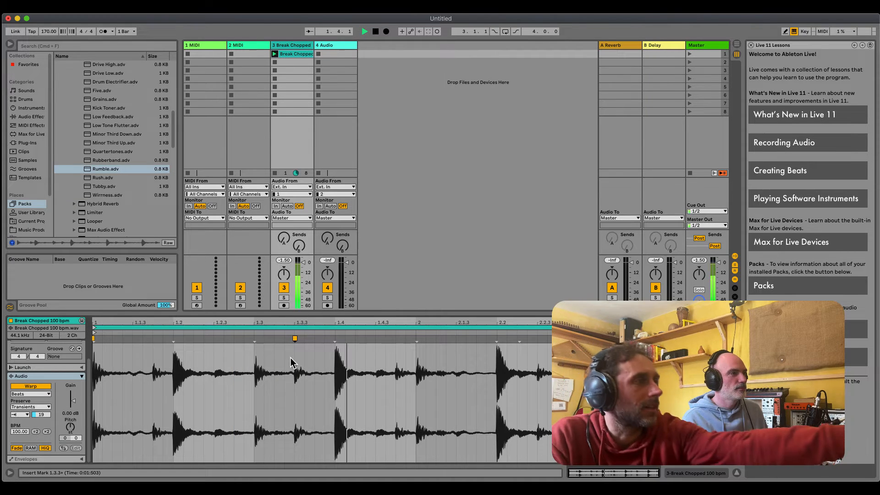
{"action": "key", "text": "space"}
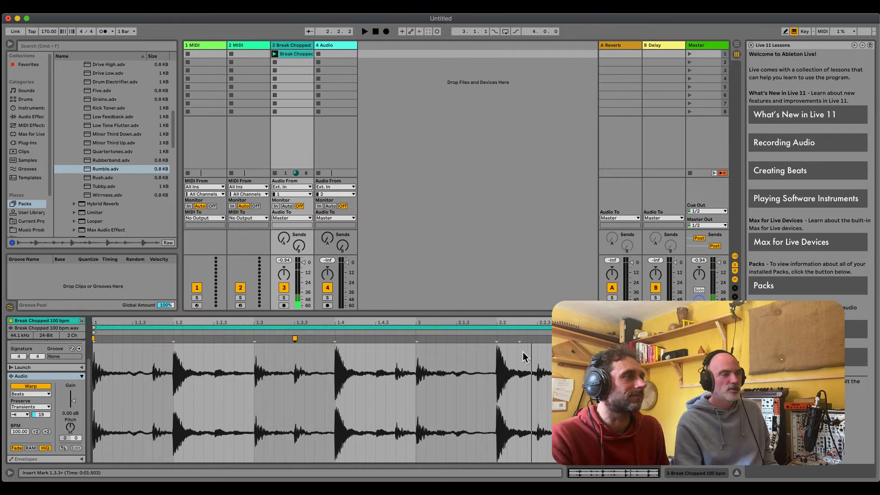
Step: Select the ranges 2.2.2 to 2.2.3 and about 2.4.2 to 2.4.3 in turn, playing the clip after each
{"action": "left_click_drag", "start_coordinate": [517, 358], "coordinate": [549, 360]}
{"action": "key", "text": "space"}
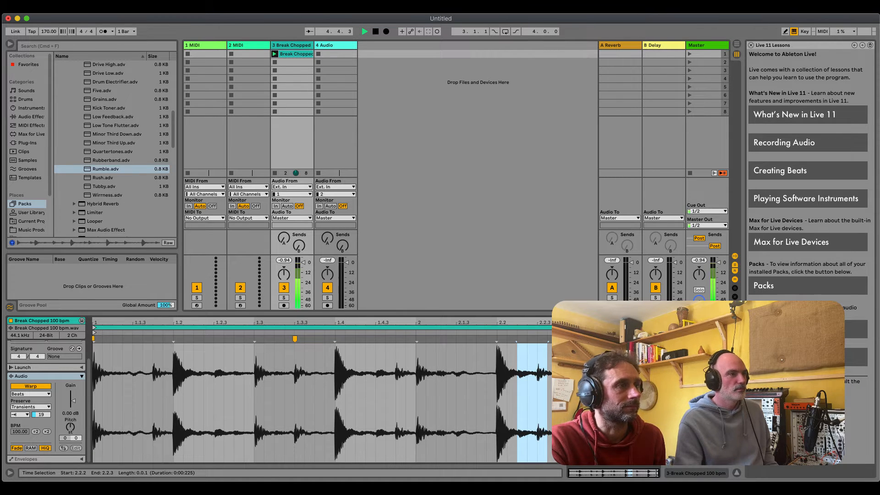
{"action": "key", "text": "space"}
{"action": "left_click_drag", "start_coordinate": [681, 404], "coordinate": [708, 403]}
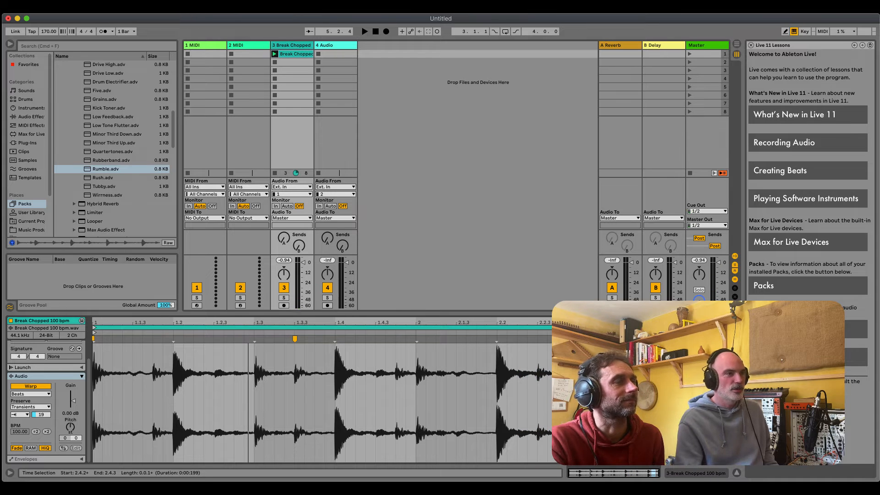
{"action": "key", "text": "space"}
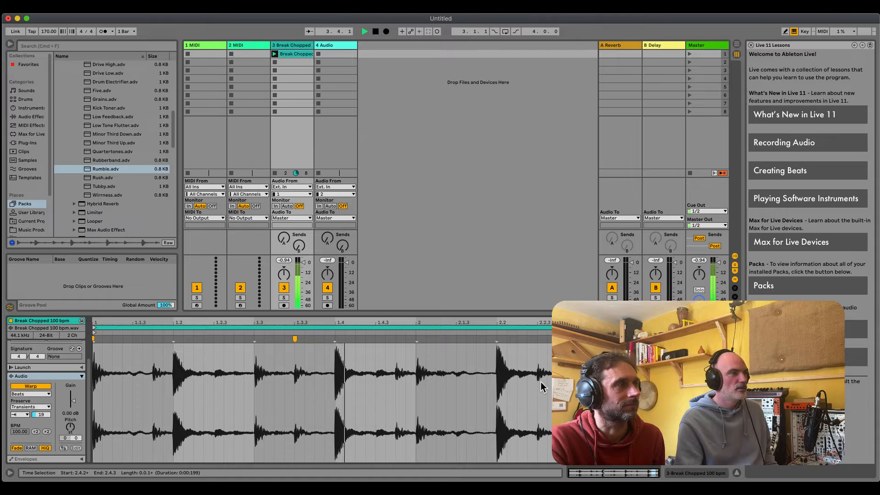
{"action": "key", "text": "space"}
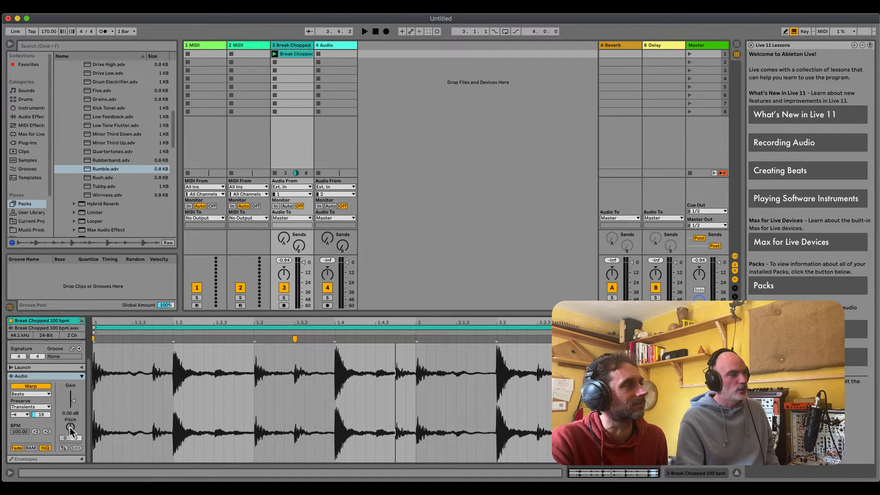
Step: Raise the clip's pitch by 4 semitones and play it back
{"action": "left_click_drag", "start_coordinate": [70, 427], "coordinate": [70, 425]}
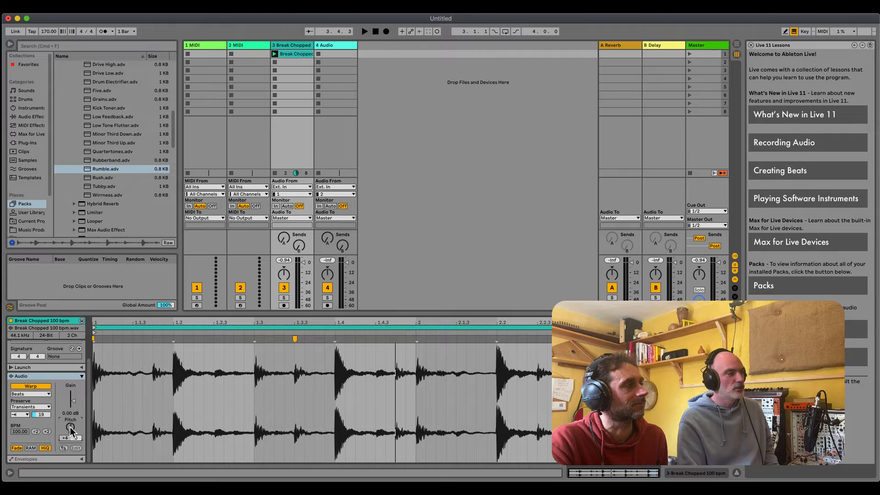
{"action": "key", "text": "space"}
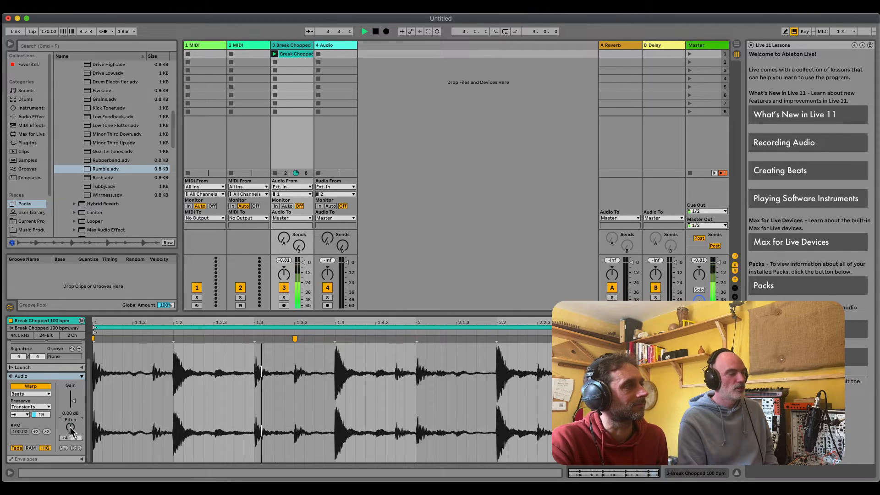
{"action": "key", "text": "space"}
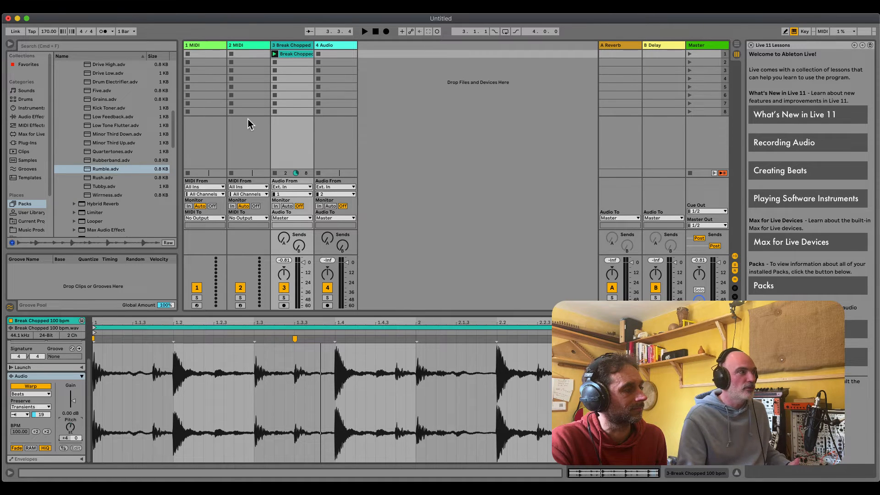
Step: Add the Drum Buss effect from the Drive & Color audio effects to the Break Chopped track
{"action": "left_click", "coordinate": [29, 117]}
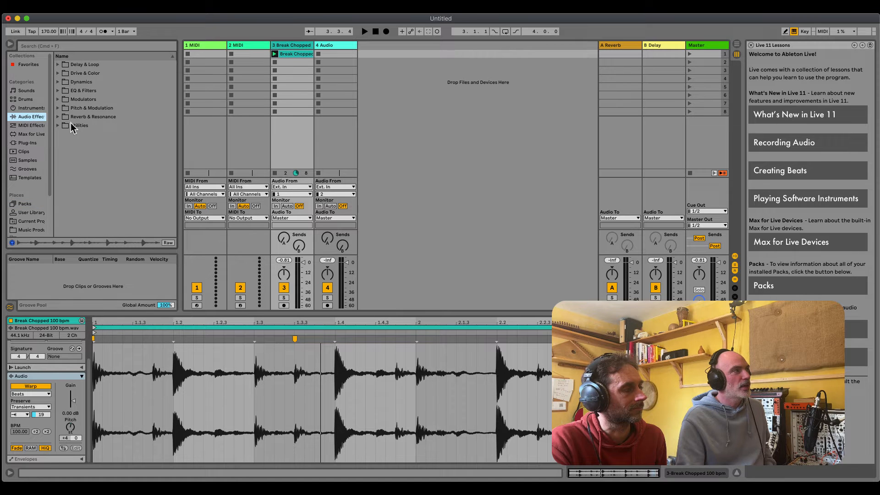
{"action": "left_click", "coordinate": [57, 73]}
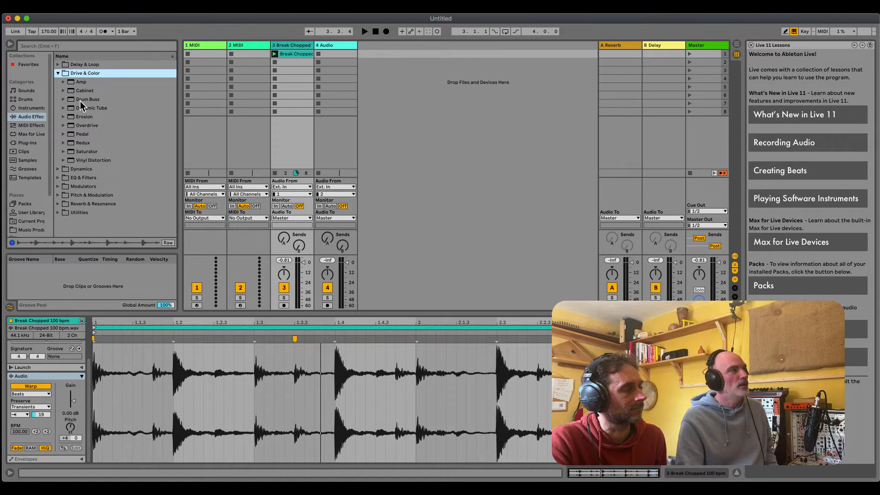
{"action": "left_click_drag", "start_coordinate": [74, 101], "coordinate": [287, 105]}
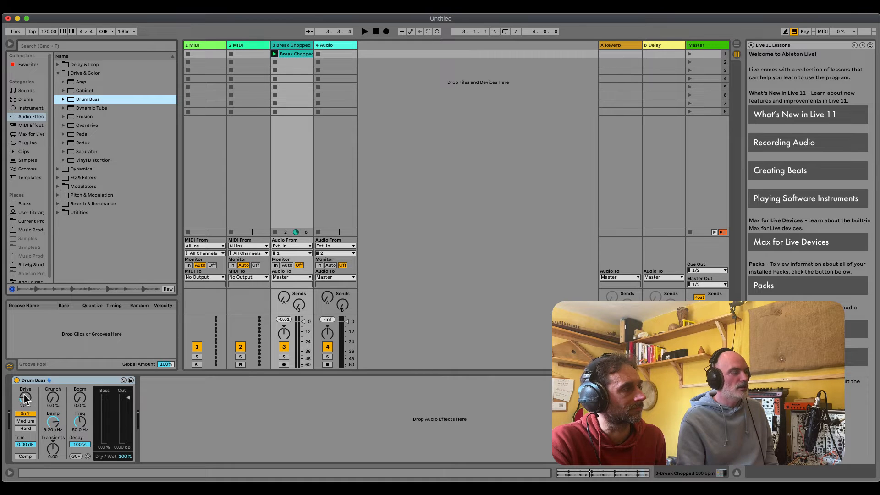
Step: During playback, set the Drum Buss Drive to 15% and Transients to about 0.49
{"action": "key", "text": "space"}
{"action": "left_click_drag", "start_coordinate": [22, 398], "coordinate": [22, 404]}
{"action": "left_click_drag", "start_coordinate": [50, 449], "coordinate": [53, 448]}
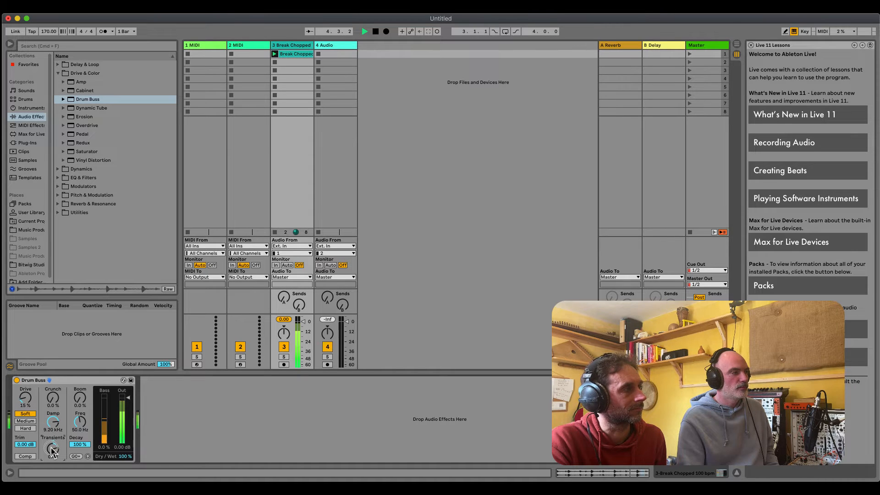
{"action": "key", "text": "space"}
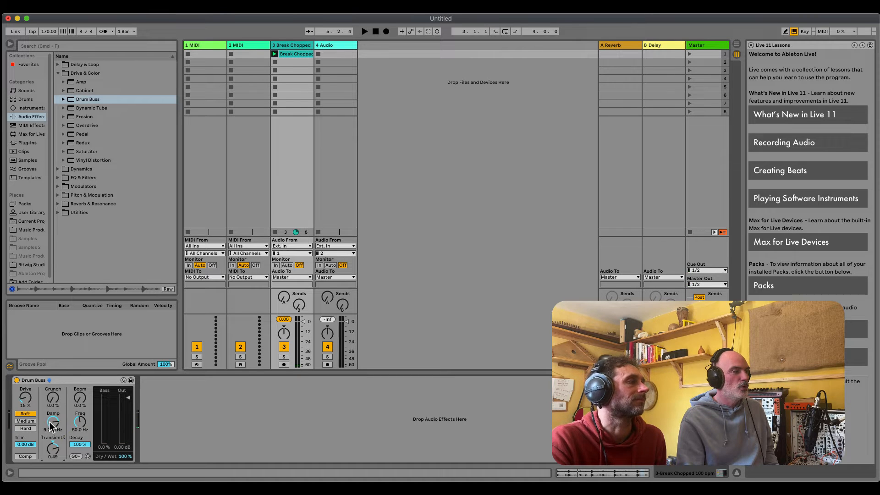
Step: Set the Drum Buss Damp to 20.0 kHz and Boom to 73% while auditioning the break
{"action": "left_click_drag", "start_coordinate": [50, 422], "coordinate": [50, 420]}
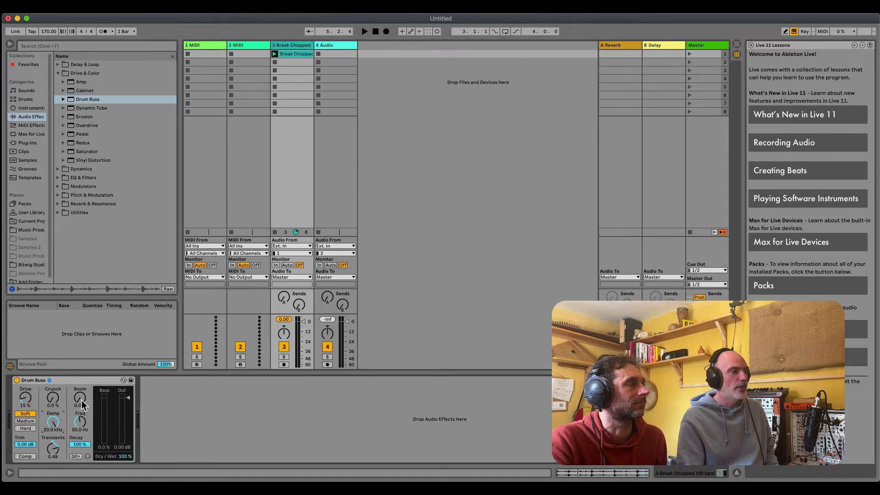
{"action": "key", "text": "space"}
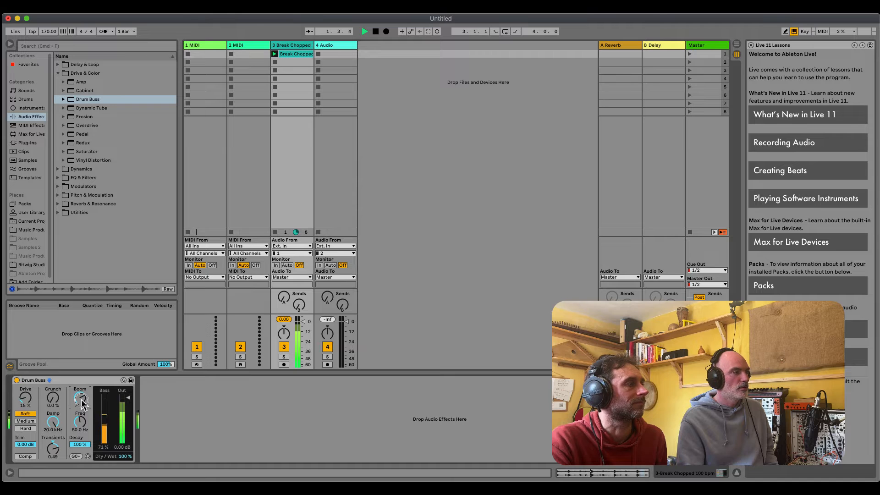
{"action": "left_click_drag", "start_coordinate": [82, 400], "coordinate": [81, 400]}
{"action": "key", "text": "space"}
Step: Set the Drum Buss Boom Decay to 71% and its Freq to 65.2 Hz while auditioning the break
{"action": "mouse_move", "coordinate": [78, 443]}
{"action": "left_mouse_down"}
{"action": "mouse_move", "coordinate": [80, 421]}
{"action": "mouse_move", "coordinate": [80, 446]}
{"action": "left_mouse_up"}
{"action": "key", "text": "space"}
{"action": "left_click", "coordinate": [81, 423]}
{"action": "key", "text": "space"}
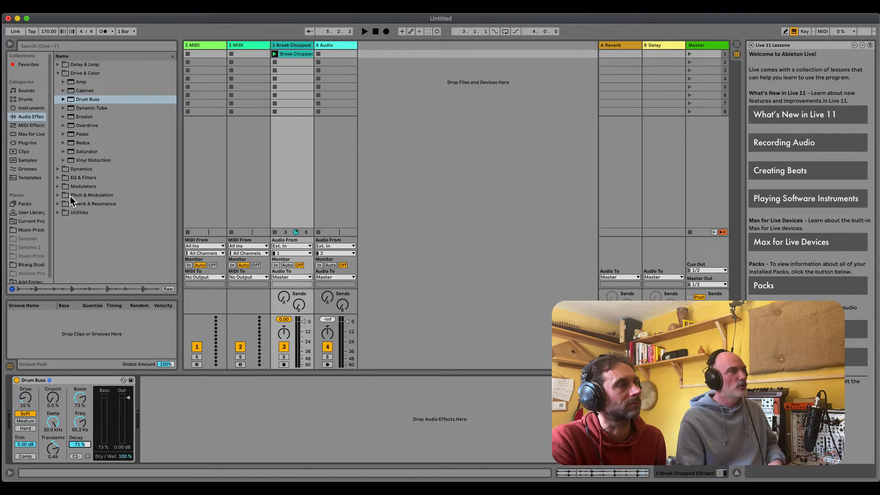
Step: Search the audio effects for "grain" and add Grain Delay after the Drum Buss on the Break Chopped track
{"action": "left_click", "coordinate": [57, 194]}
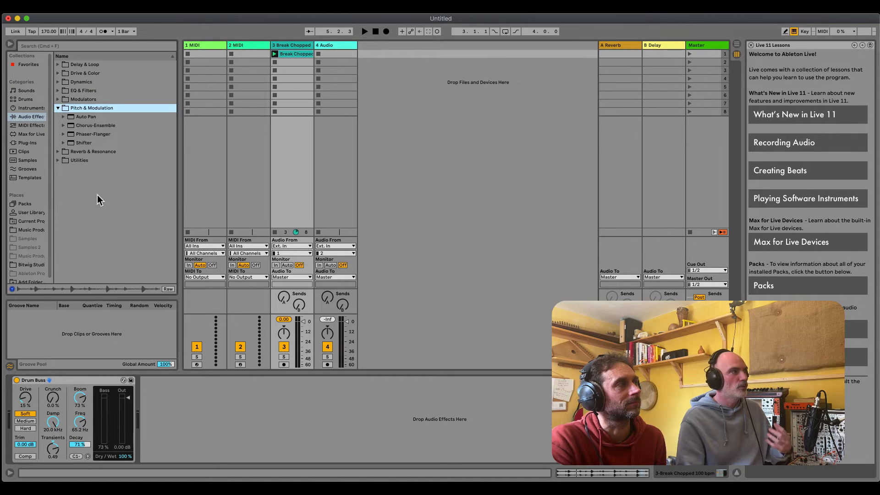
{"action": "left_click", "coordinate": [59, 152]}
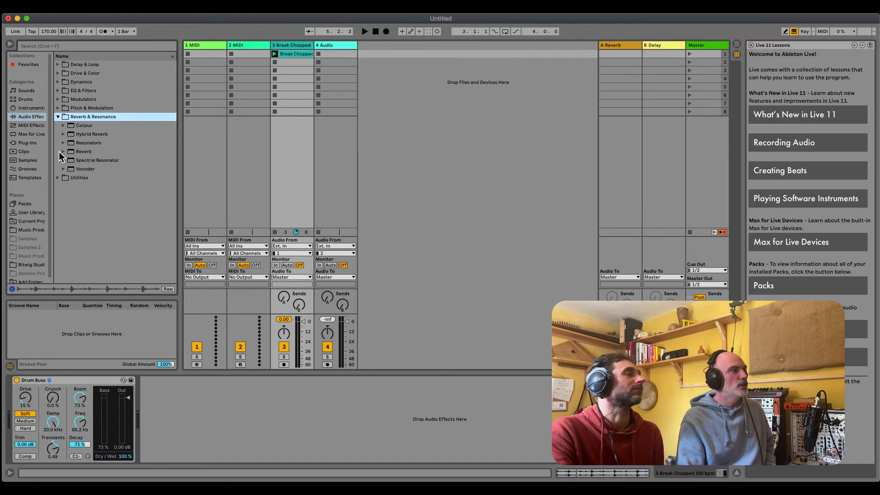
{"action": "left_click", "coordinate": [59, 43]}
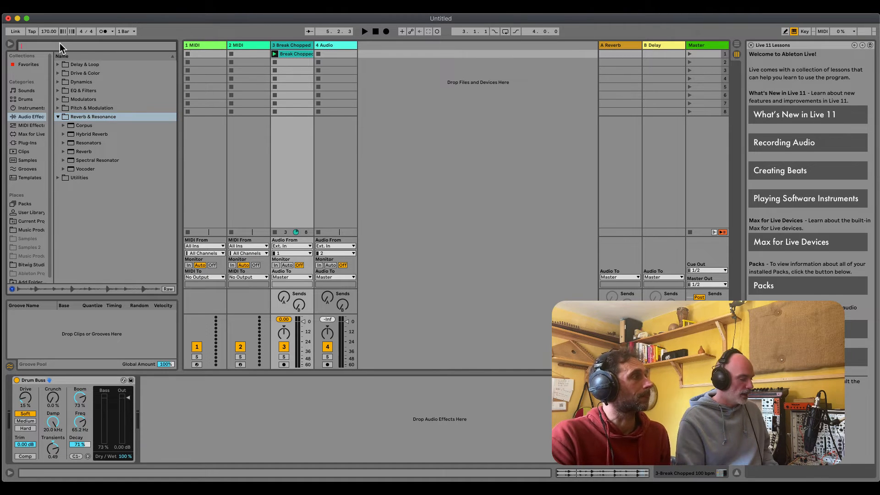
{"action": "type", "text": "grain"}
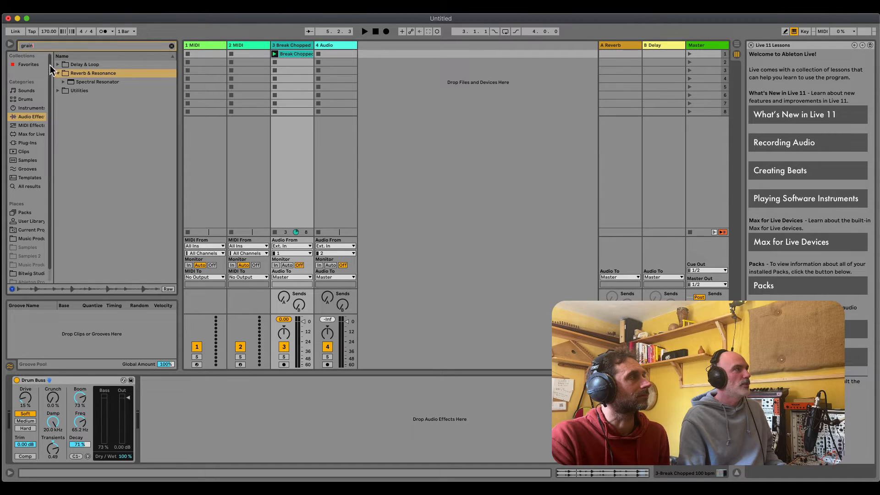
{"action": "left_click", "coordinate": [58, 64]}
{"action": "left_click_drag", "start_coordinate": [76, 74], "coordinate": [141, 408]}
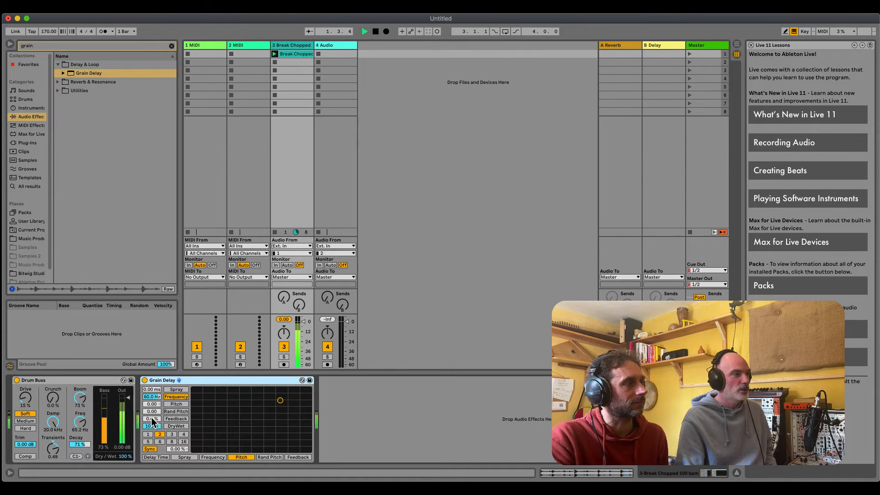
Step: Set the Grain Delay Feedback to 64% while auditioning the break
{"action": "left_click_drag", "start_coordinate": [152, 419], "coordinate": [153, 420]}
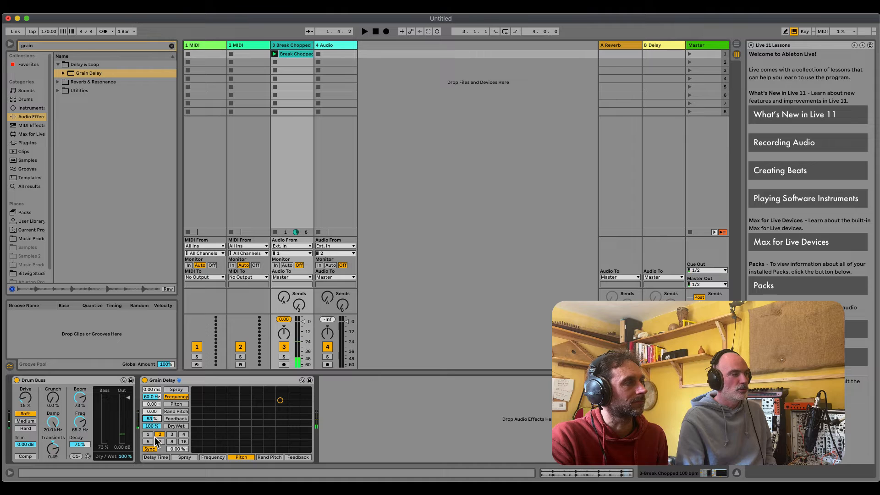
{"action": "key", "text": "space"}
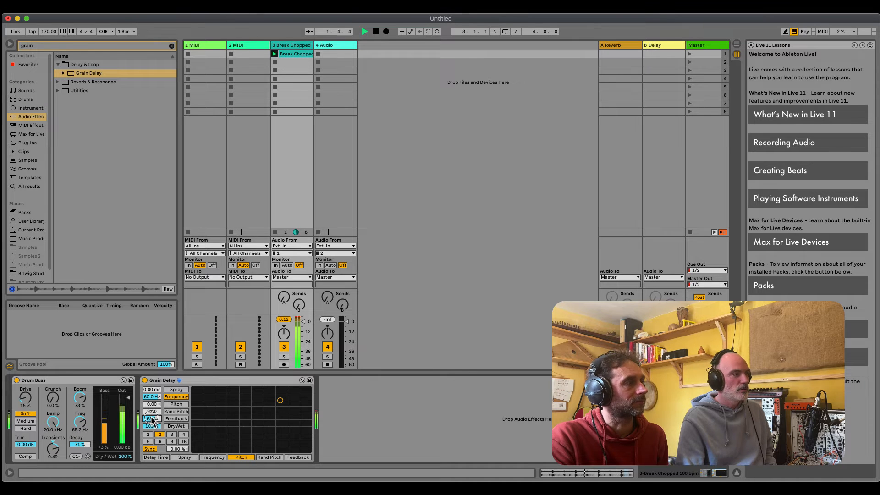
{"action": "key", "text": "space"}
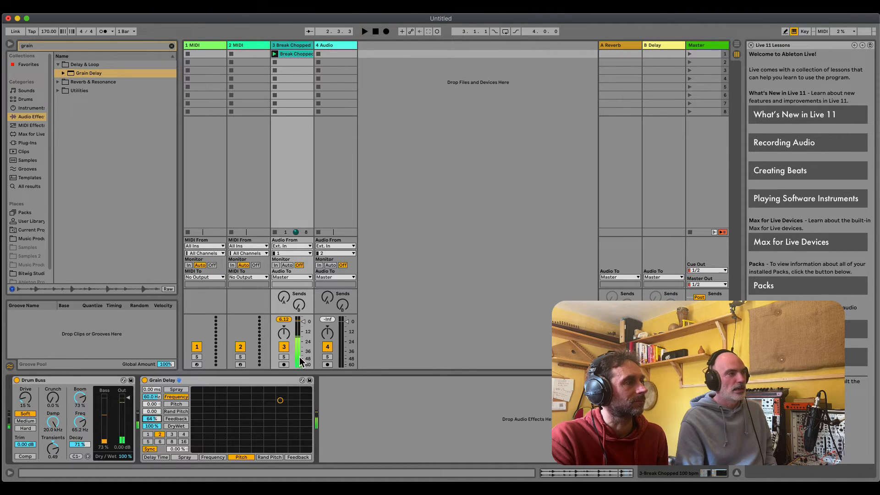
Step: Search the audio effects for "limiter", add the Limiter to the Master track and audition the break
{"action": "left_click", "coordinate": [698, 46]}
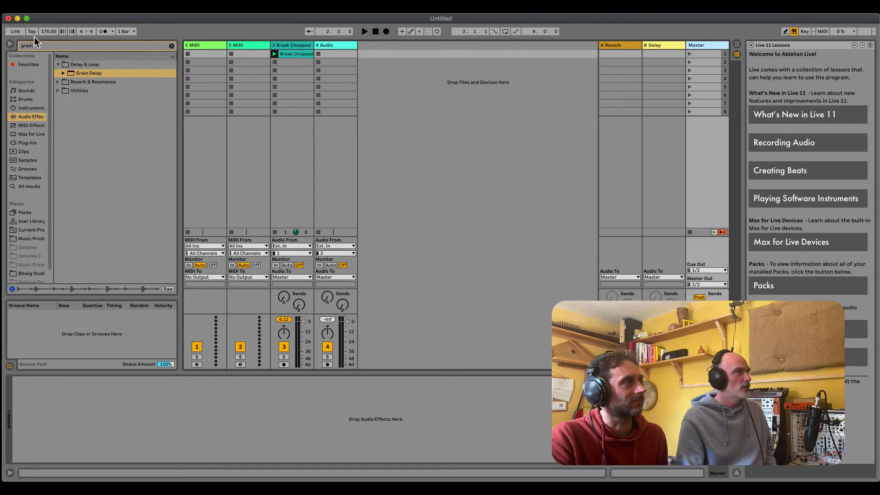
{"action": "left_click", "coordinate": [40, 47]}
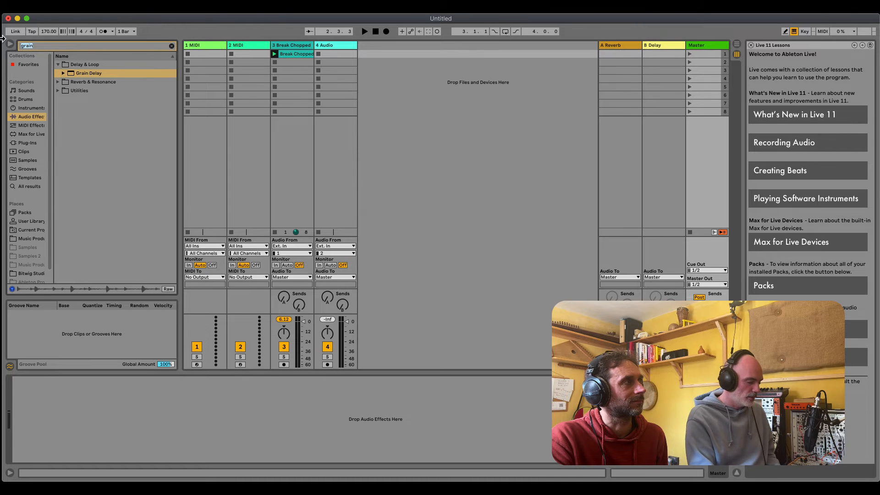
{"action": "type", "text": "liom"}
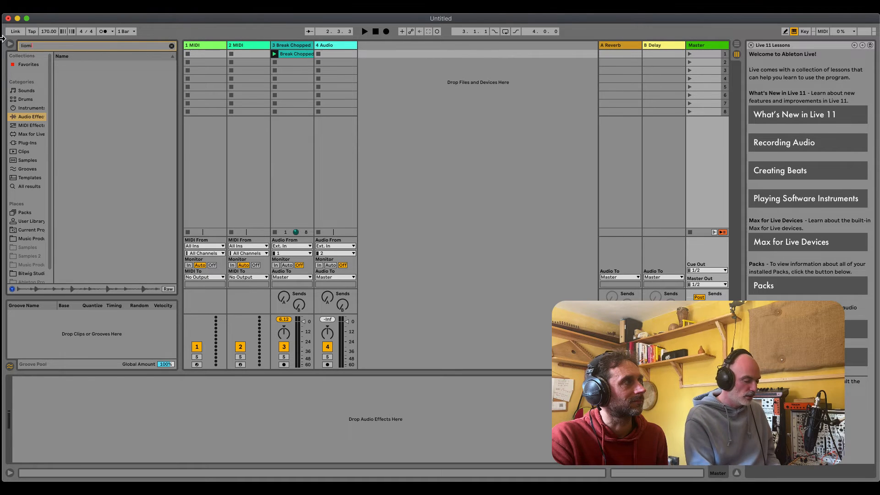
{"action": "key", "text": "BackSpace"}
{"action": "key", "text": "BackSpace"}
{"action": "type", "text": "miter"}
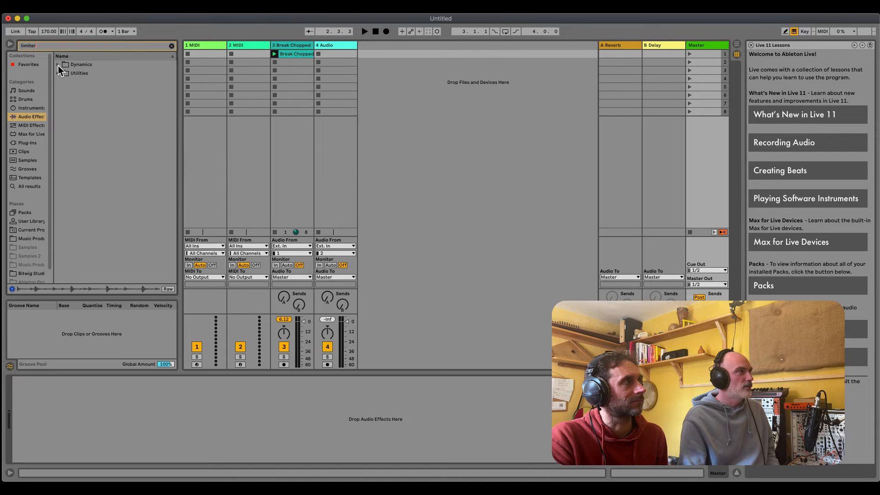
{"action": "left_click", "coordinate": [59, 65]}
{"action": "left_click", "coordinate": [81, 84]}
{"action": "left_click_drag", "start_coordinate": [82, 87], "coordinate": [710, 95]}
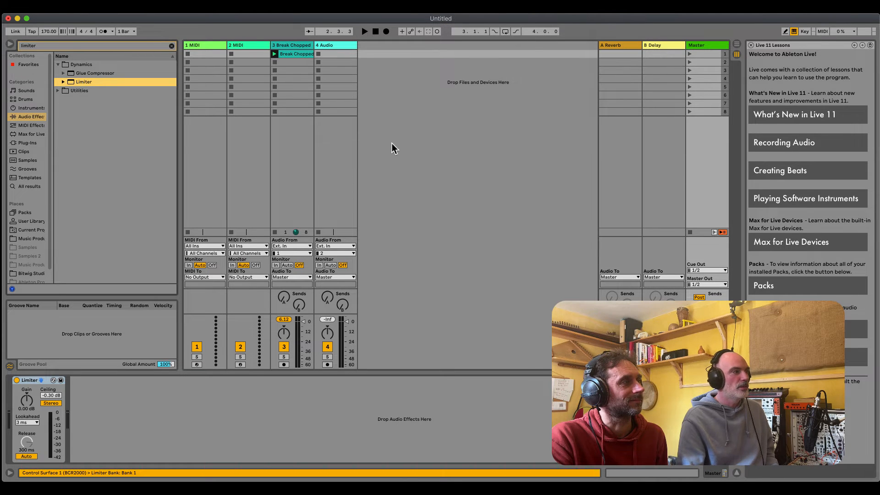
{"action": "key", "text": "space"}
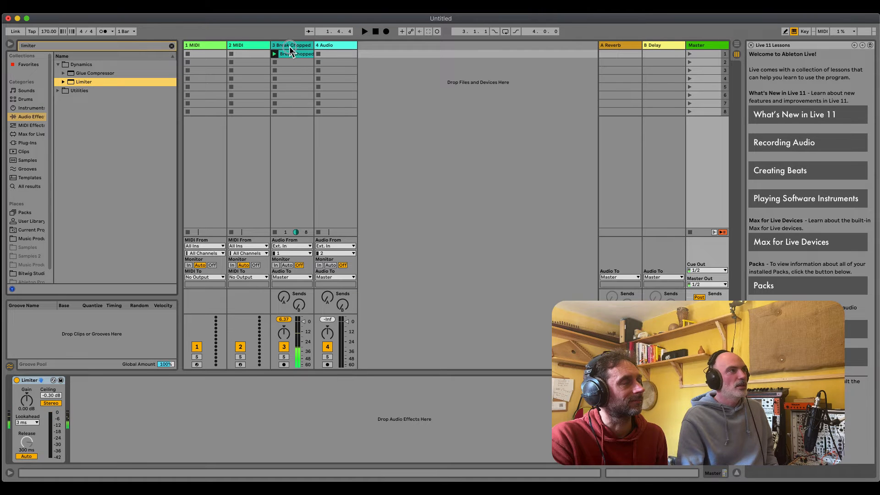
Step: Set the Grain Delay Pitch on the Break Chopped track to 12.0 and start playback
{"action": "left_click", "coordinate": [283, 59]}
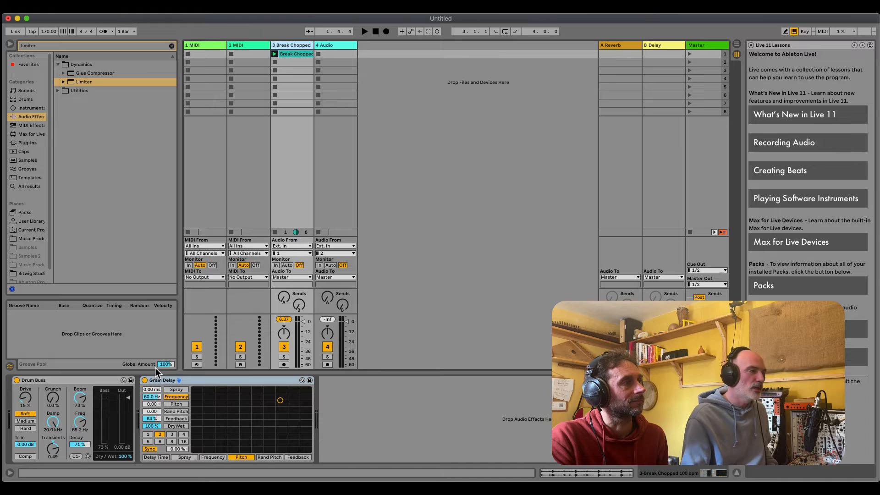
{"action": "left_click", "coordinate": [150, 405]}
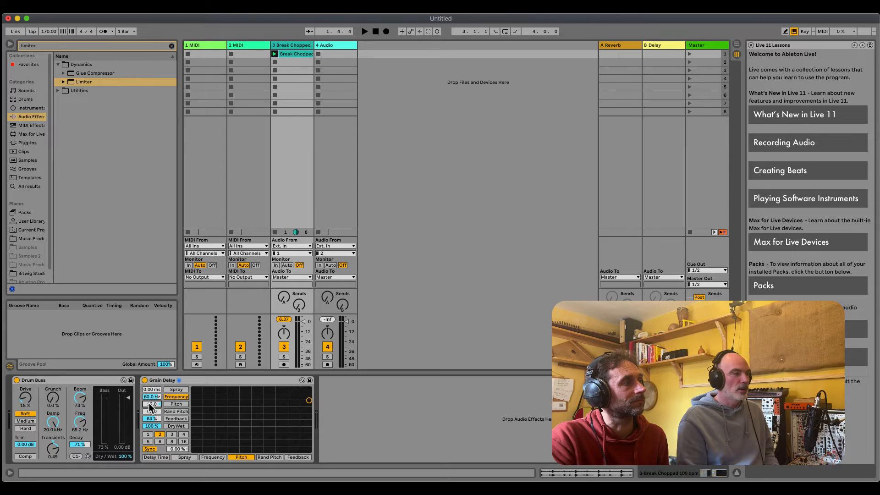
{"action": "key", "text": "space"}
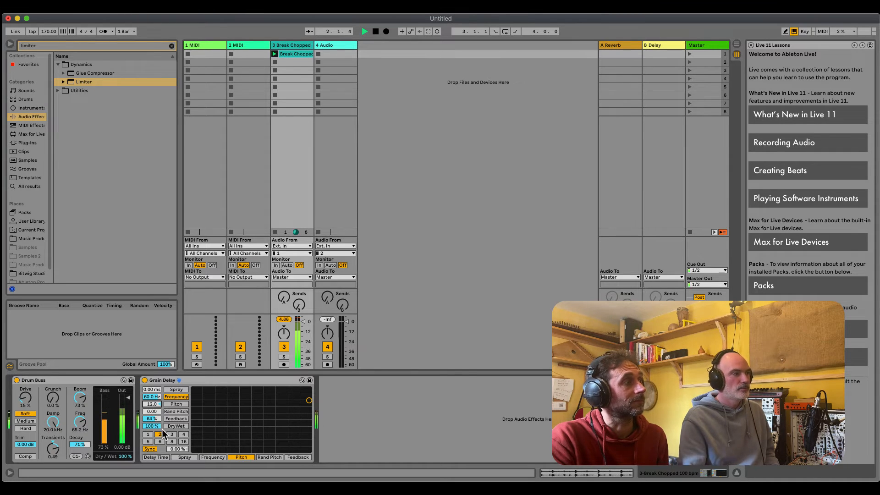
Step: Lower the Grain Delay DryWet to 21% while auditioning the break
{"action": "left_click_drag", "start_coordinate": [157, 424], "coordinate": [157, 424]}
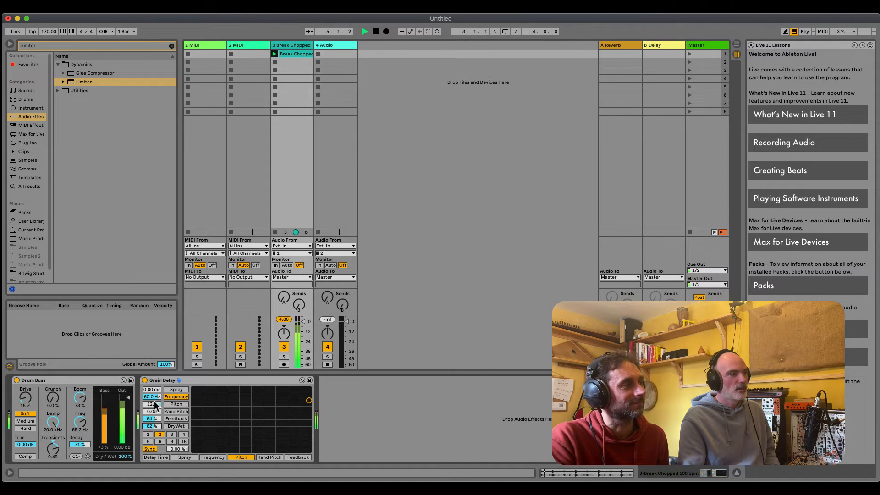
{"action": "key", "text": "space"}
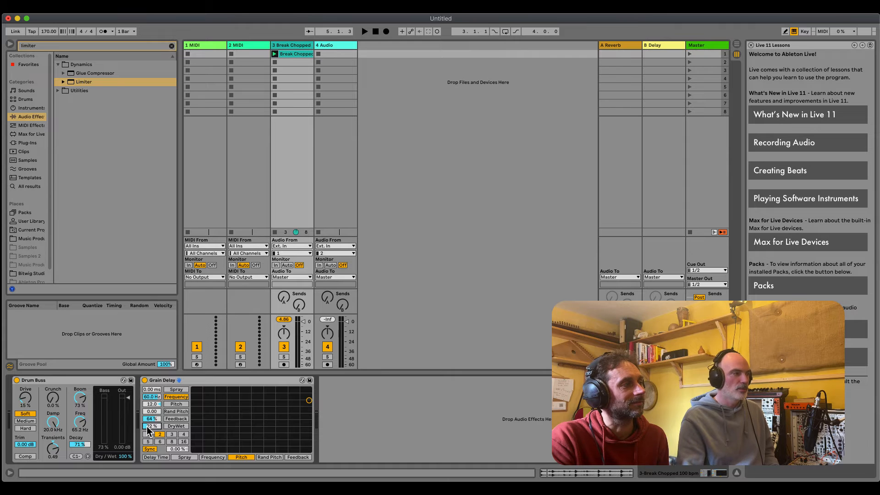
{"action": "key", "text": "space"}
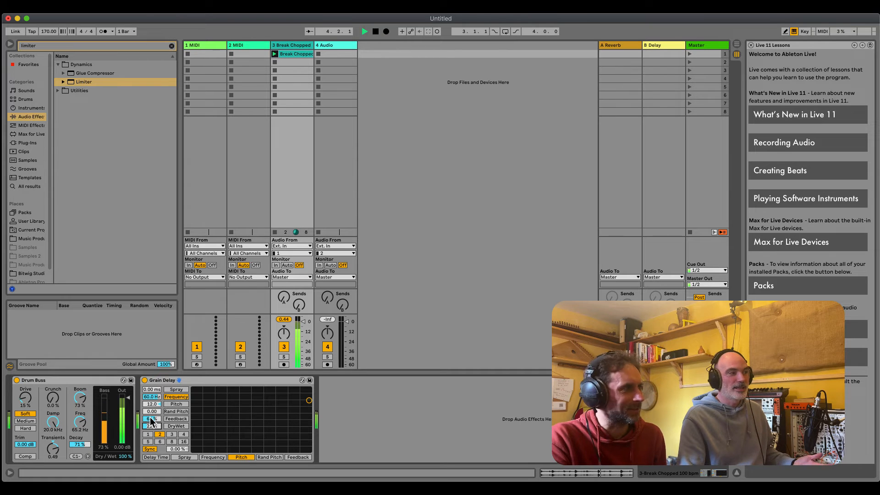
{"action": "key", "text": "space"}
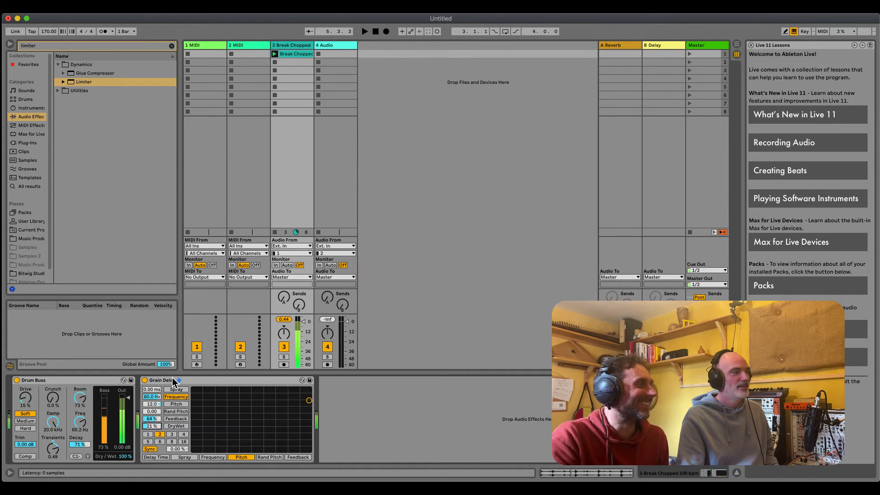
Step: Duplicate the Grain Delay on the Break Chopped track and deactivate the original
{"action": "left_click", "coordinate": [173, 380]}
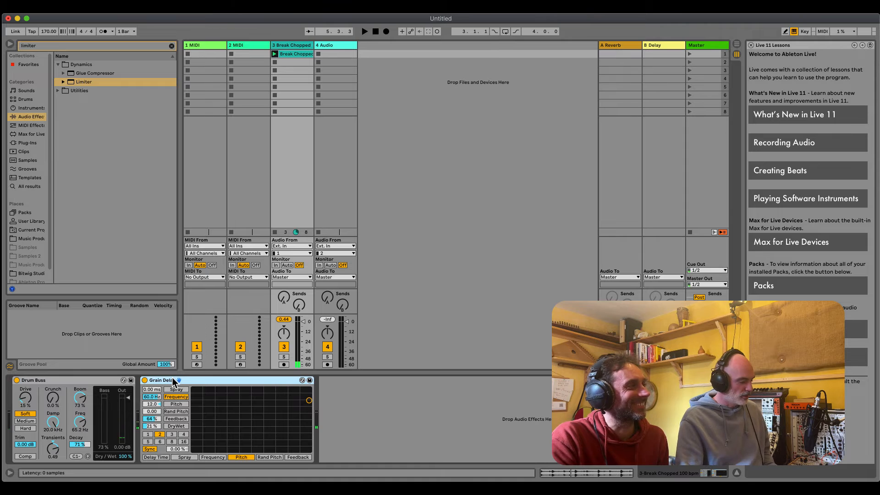
{"action": "key", "text": "super+d"}
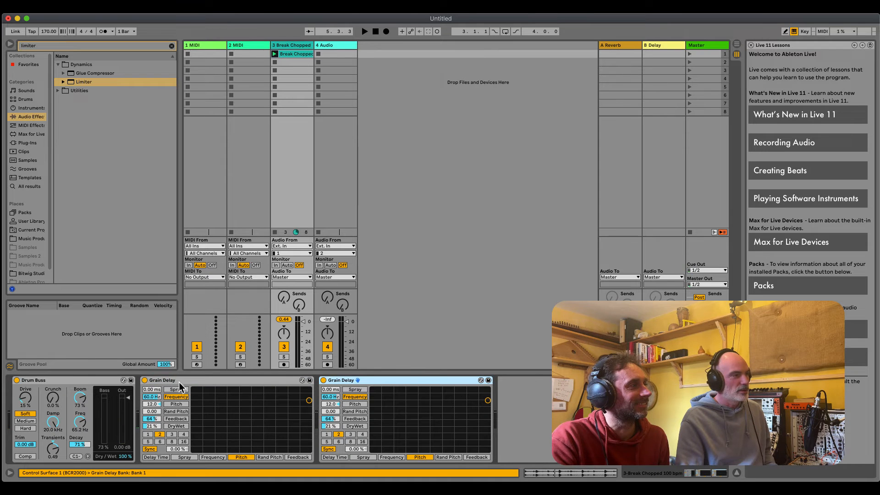
{"action": "left_click", "coordinate": [144, 380]}
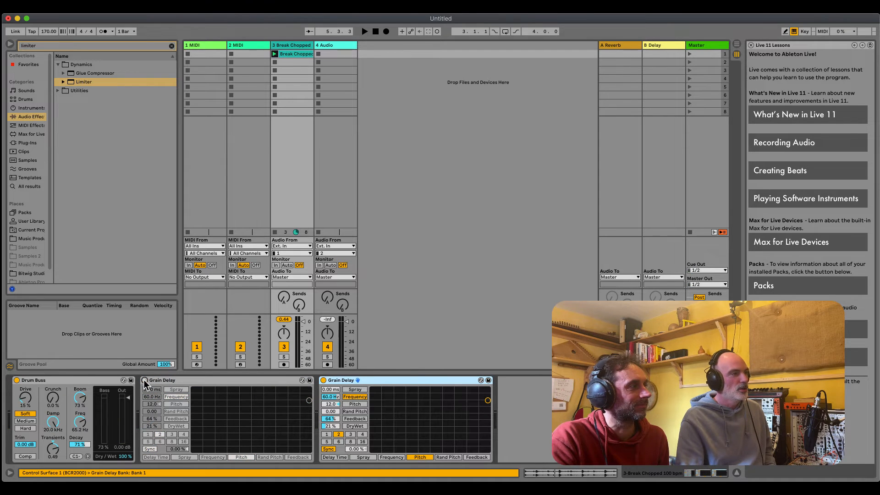
Step: Switch the duplicate Grain Delay from Sync to Time mode and set its delay time to 1.00 ms
{"action": "left_click", "coordinate": [328, 449]}
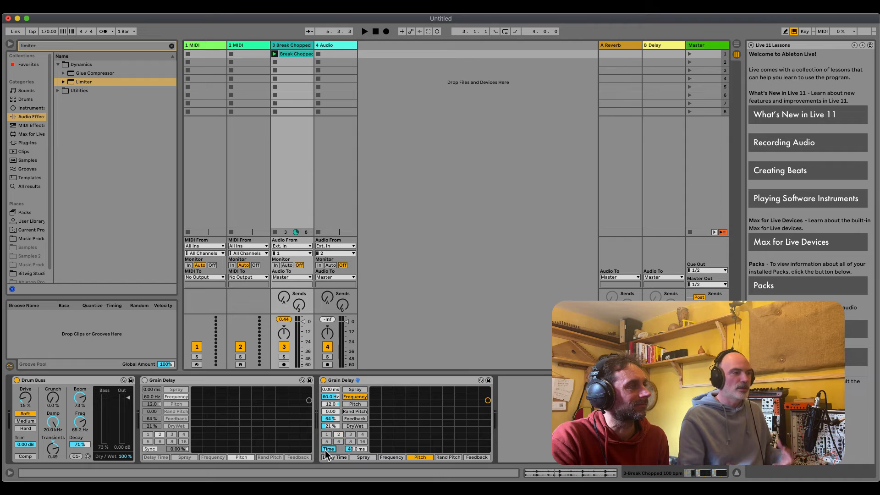
{"action": "left_click_drag", "start_coordinate": [353, 449], "coordinate": [353, 450]}
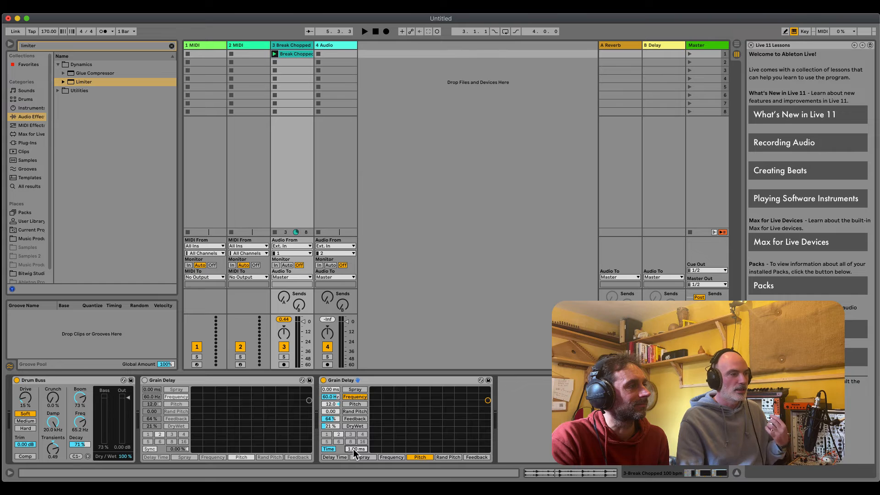
{"action": "left_click", "coordinate": [329, 448]}
{"action": "left_click", "coordinate": [329, 448]}
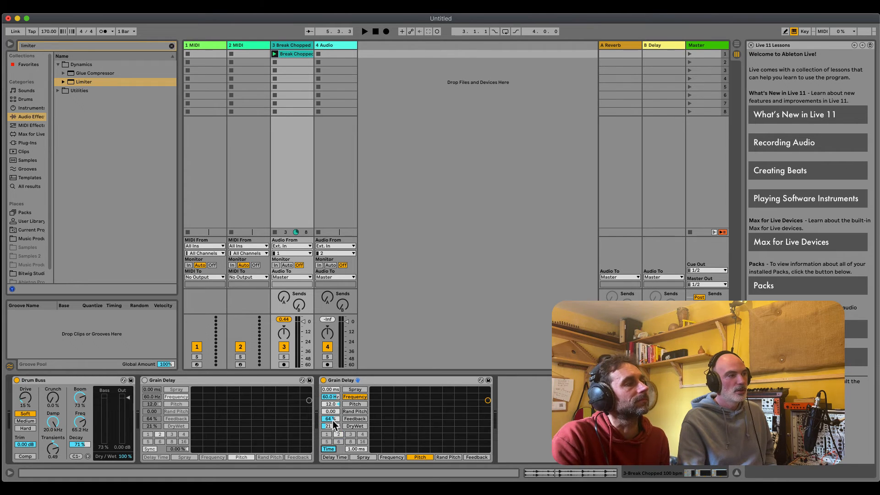
Step: Set the active Grain Delay's Pitch to 0.00, Feedback to 95% and Spray to 17.6 ms while auditioning the break
{"action": "key", "text": "space"}
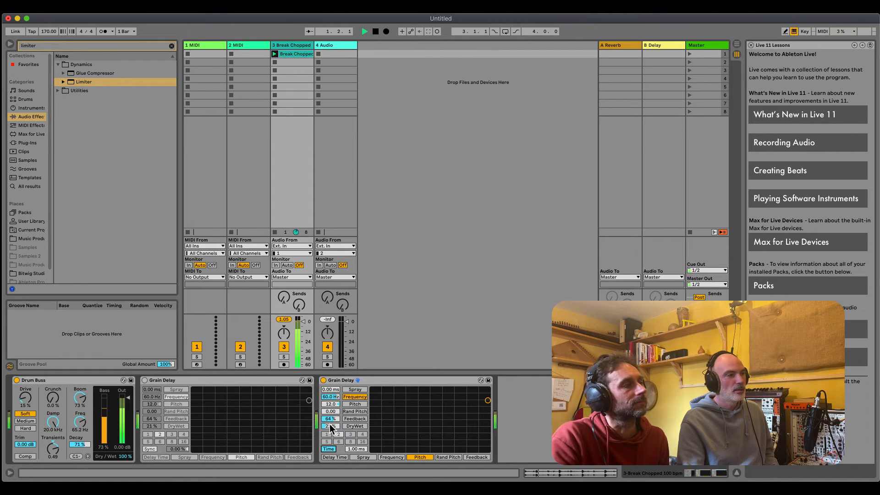
{"action": "key", "text": "space"}
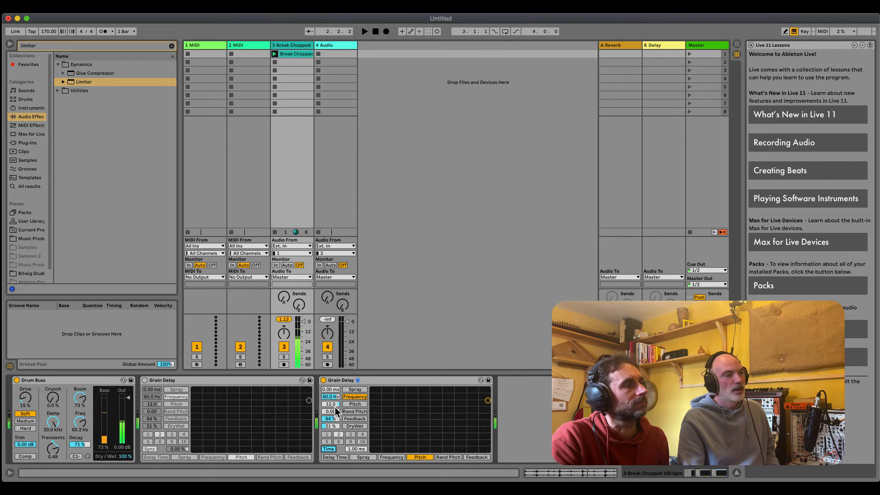
{"action": "left_click", "coordinate": [338, 403]}
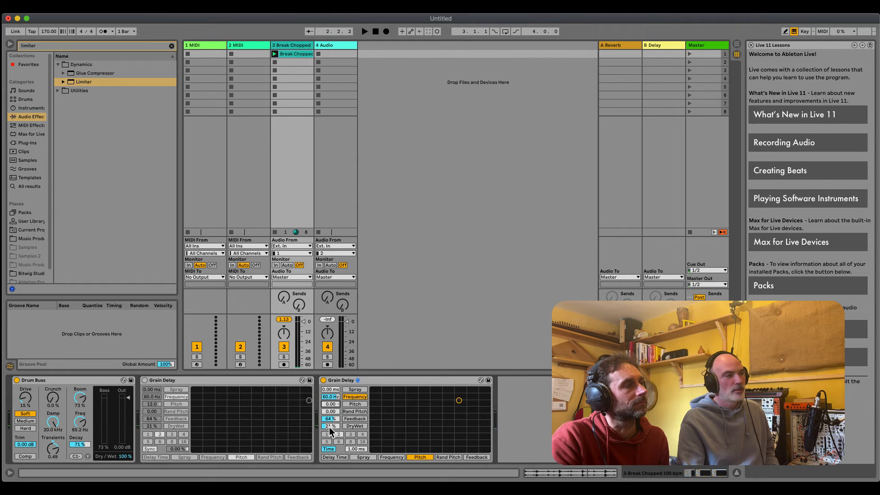
{"action": "left_click", "coordinate": [329, 419]}
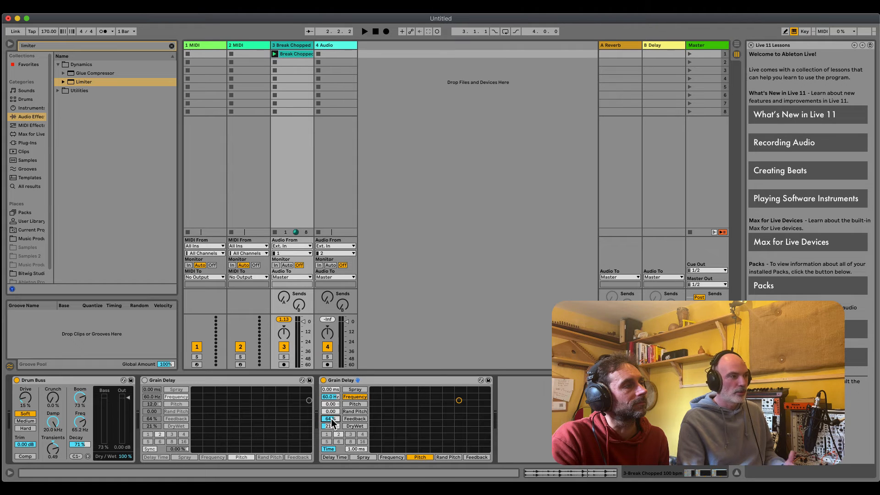
{"action": "key", "text": "space"}
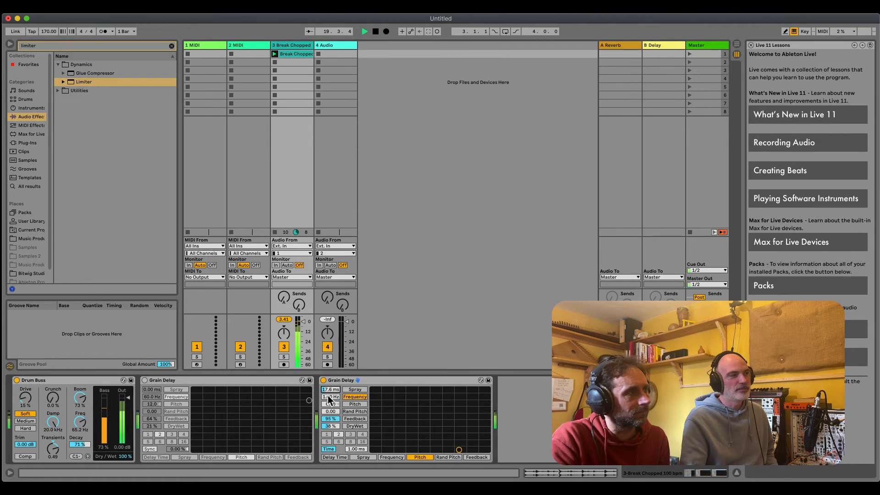
Step: Set the active Grain Delay's Frequency to 1.00 Hz and DryWet to 12%, and audition the result
{"action": "left_click", "coordinate": [328, 396]}
{"action": "left_click_drag", "start_coordinate": [328, 396], "coordinate": [329, 397]}
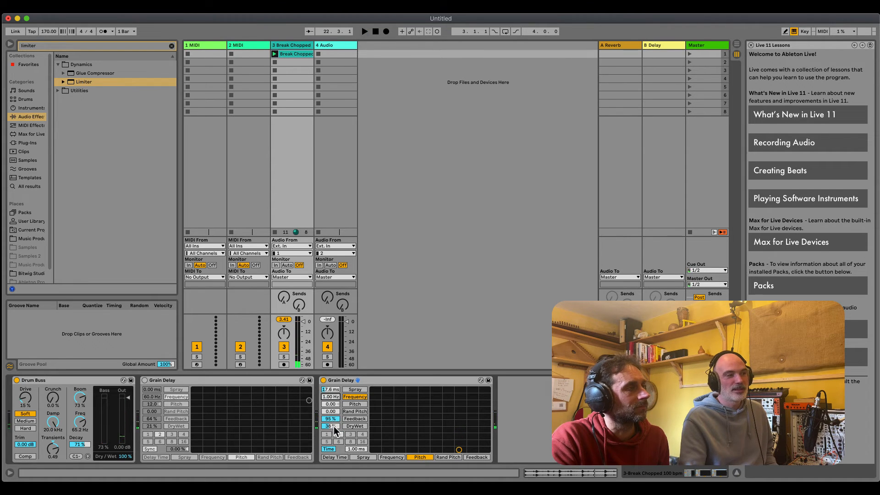
{"action": "left_click_drag", "start_coordinate": [336, 430], "coordinate": [336, 429]}
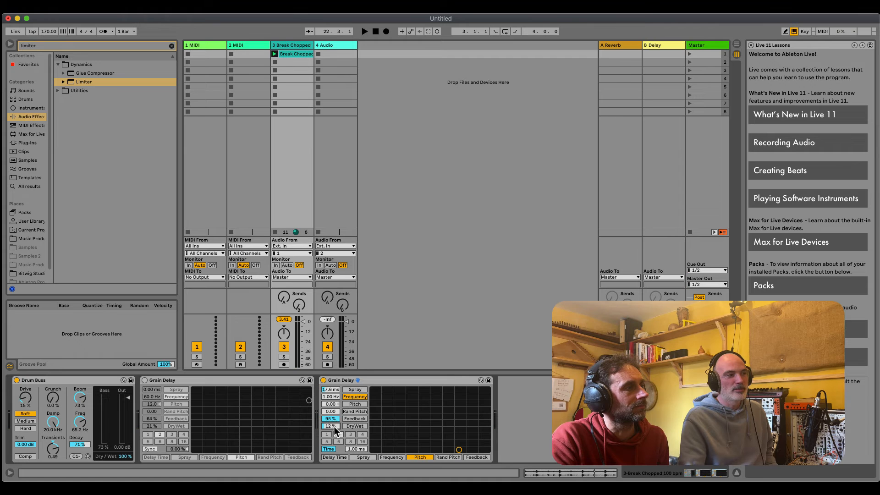
{"action": "key", "text": "space"}
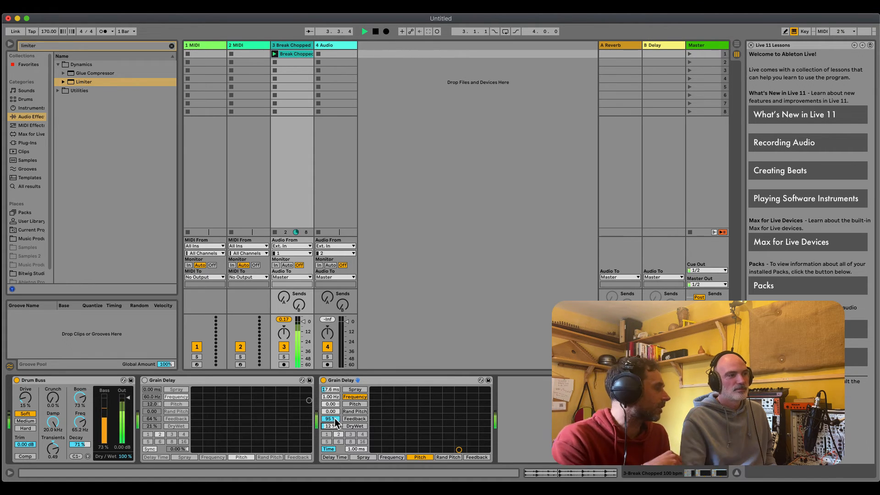
Step: Stop playback and set the active Grain Delay's DryWet to 100%
{"action": "key", "text": "space"}
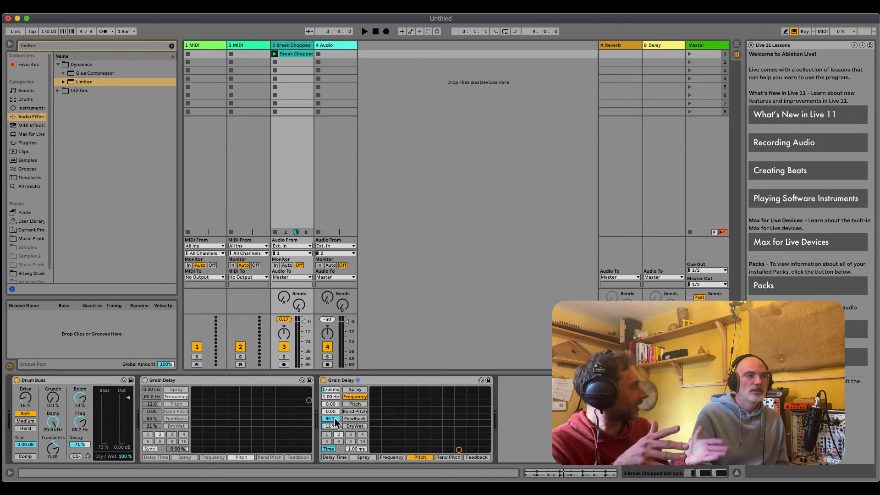
{"action": "left_click_drag", "start_coordinate": [333, 425], "coordinate": [334, 423]}
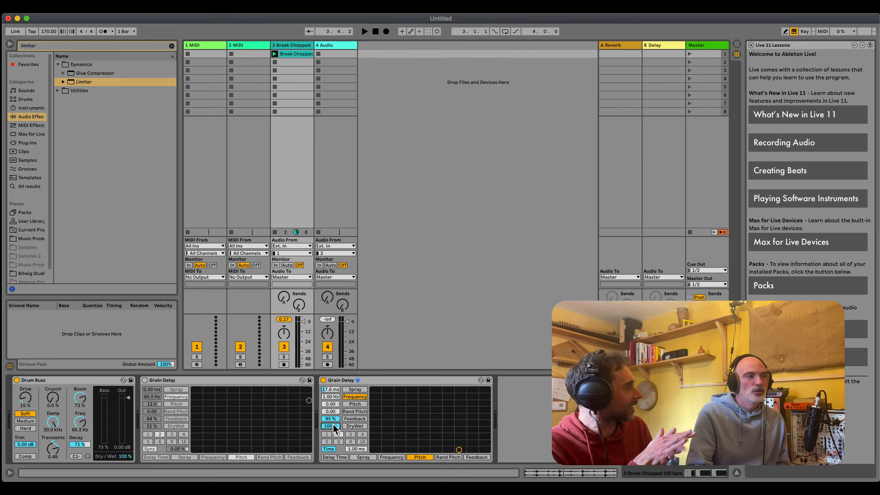
Step: Set the 4 Audio track's input to Resampling and arm the track for recording
{"action": "left_click", "coordinate": [325, 48]}
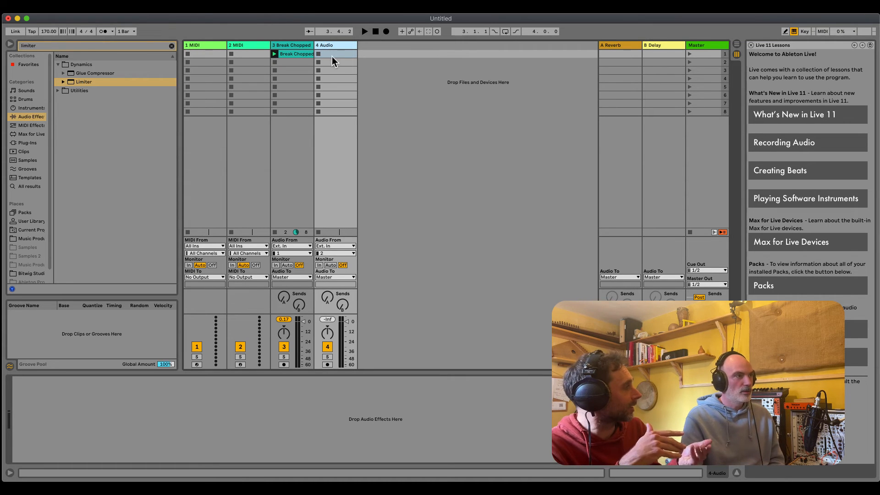
{"action": "left_click", "coordinate": [326, 246]}
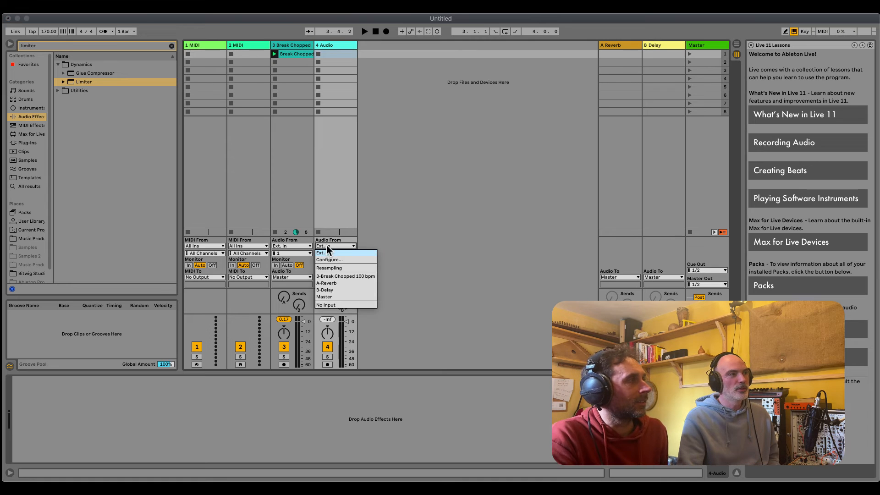
{"action": "left_click", "coordinate": [328, 268]}
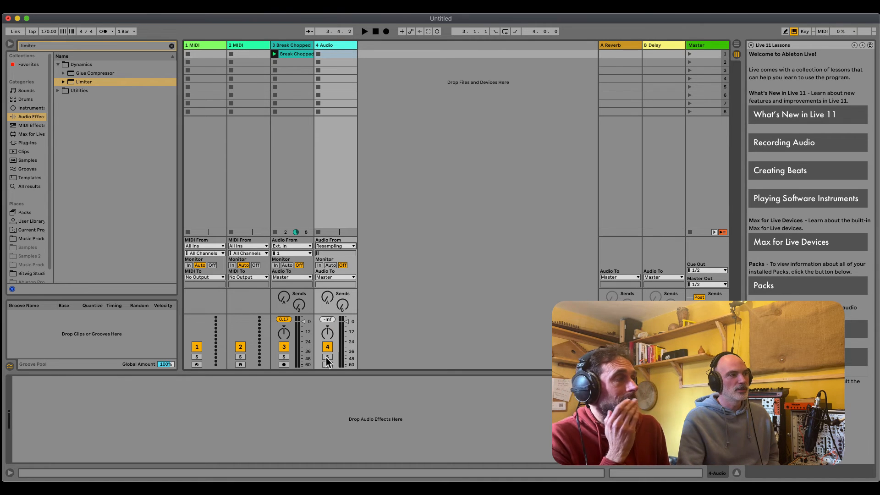
{"action": "left_click", "coordinate": [325, 364]}
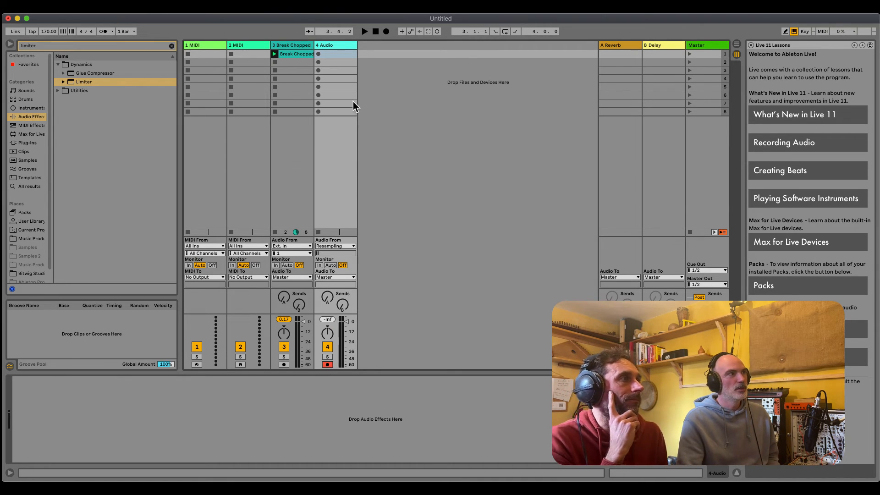
Step: Record the break into the 4 Audio track's first slot while lowering the active Grain Delay's Spray to 0.00 ms, and stop the transport
{"action": "left_click", "coordinate": [318, 54]}
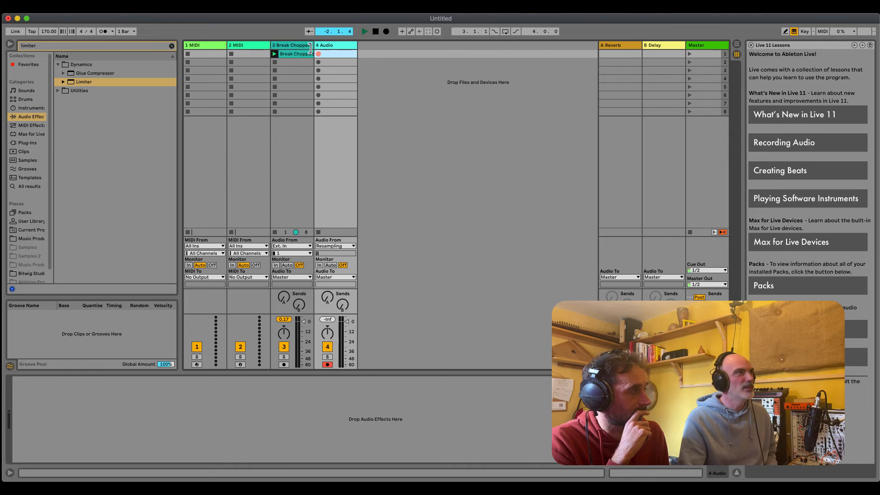
{"action": "left_click", "coordinate": [302, 164]}
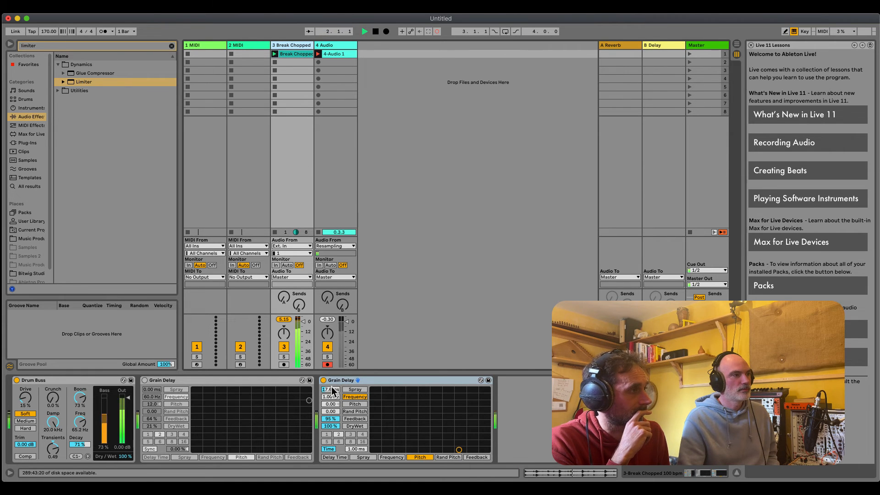
{"action": "mouse_move", "coordinate": [331, 388]}
{"action": "left_mouse_down"}
{"action": "mouse_move", "coordinate": [331, 407]}
{"action": "mouse_move", "coordinate": [327, 391]}
{"action": "left_mouse_up"}
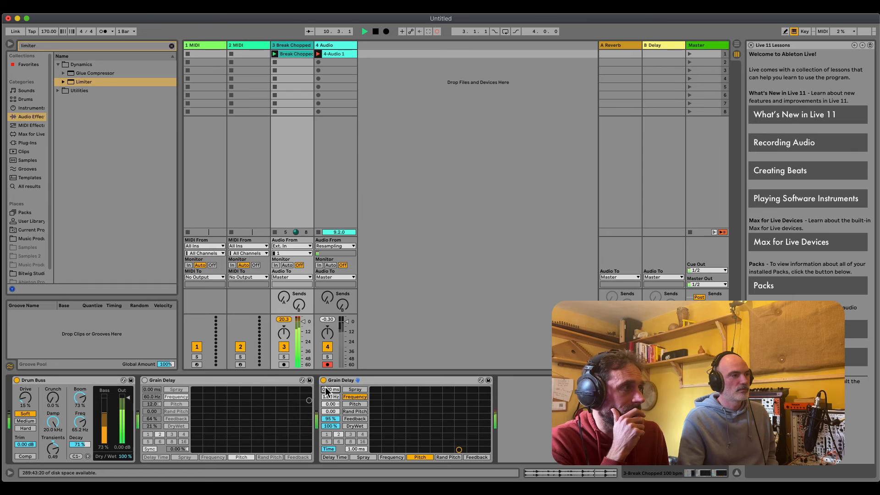
{"action": "key", "text": "space"}
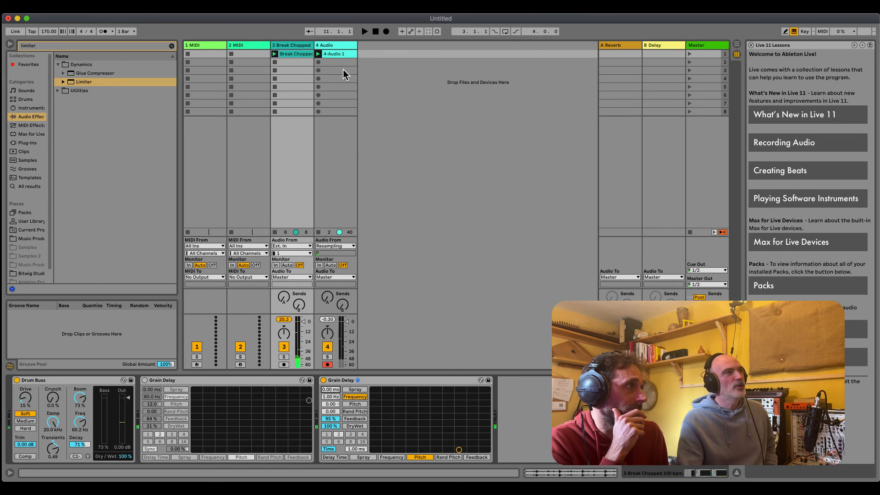
Step: Check the waveform of the resampled clip and insert a new MIDI track after the 4 Audio track
{"action": "left_click", "coordinate": [334, 54]}
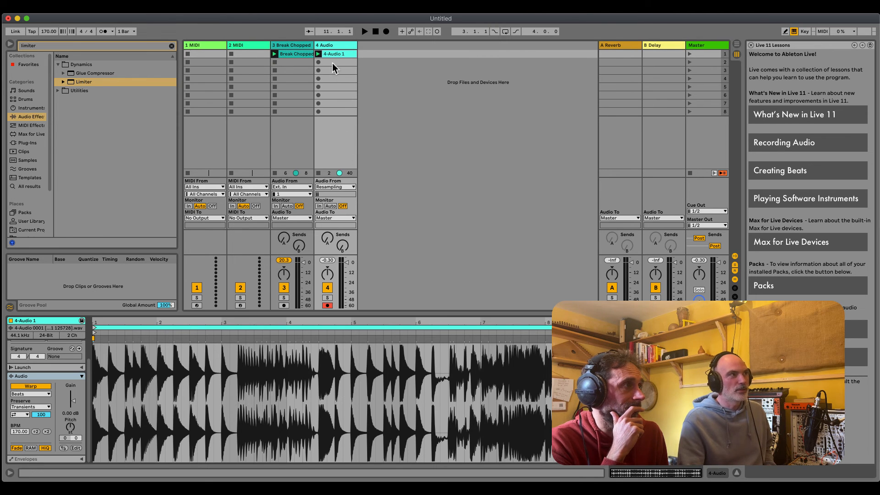
{"action": "right_click", "coordinate": [327, 45]}
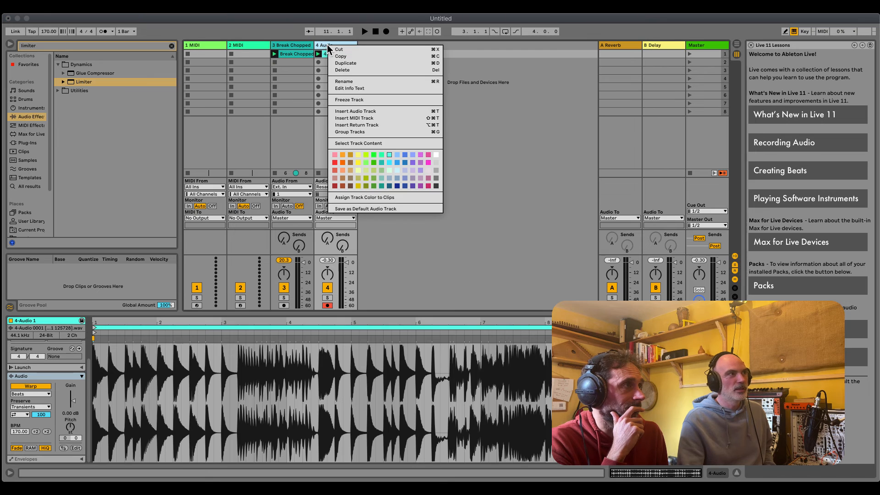
{"action": "left_click", "coordinate": [354, 118]}
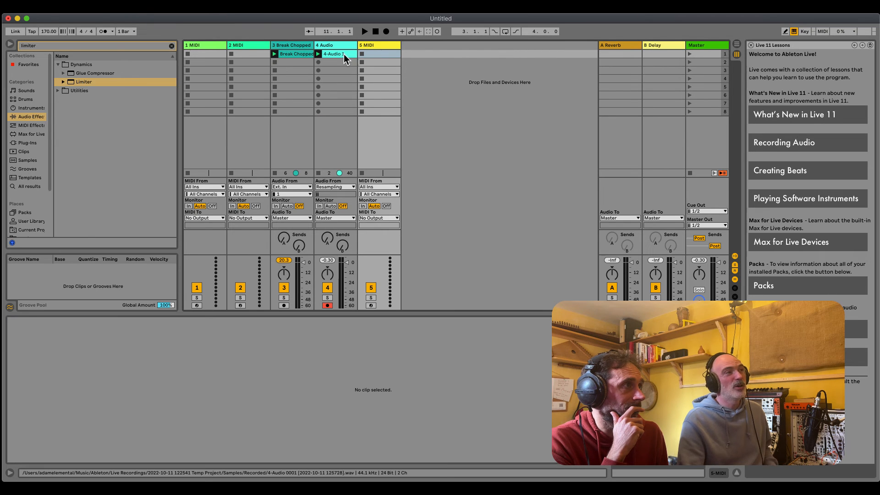
Step: Clear the browser search, find Simpler among the instruments and load it onto the new MIDI track
{"action": "left_click", "coordinate": [43, 109]}
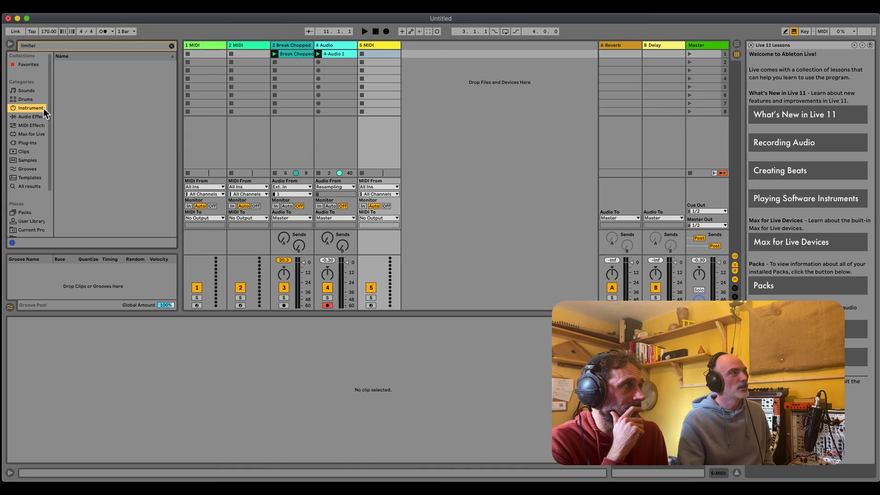
{"action": "left_click", "coordinate": [172, 46]}
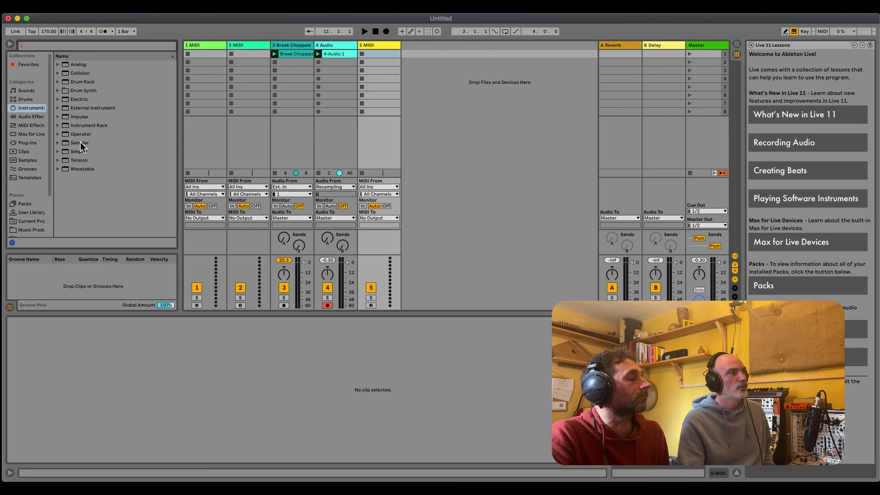
{"action": "left_click_drag", "start_coordinate": [79, 151], "coordinate": [376, 62]}
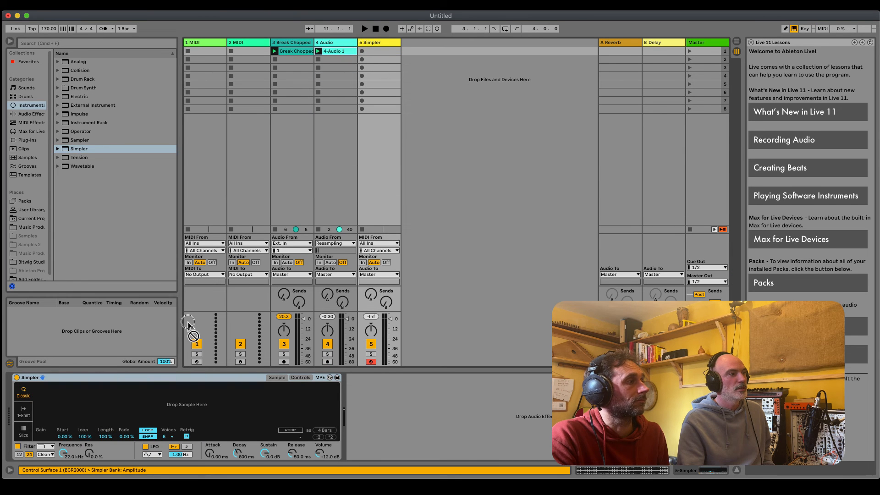
Step: Load the resampled 4-Audio 1 clip into Simpler as its sample and switch Simpler to Slice mode
{"action": "left_click_drag", "start_coordinate": [188, 323], "coordinate": [170, 400]}
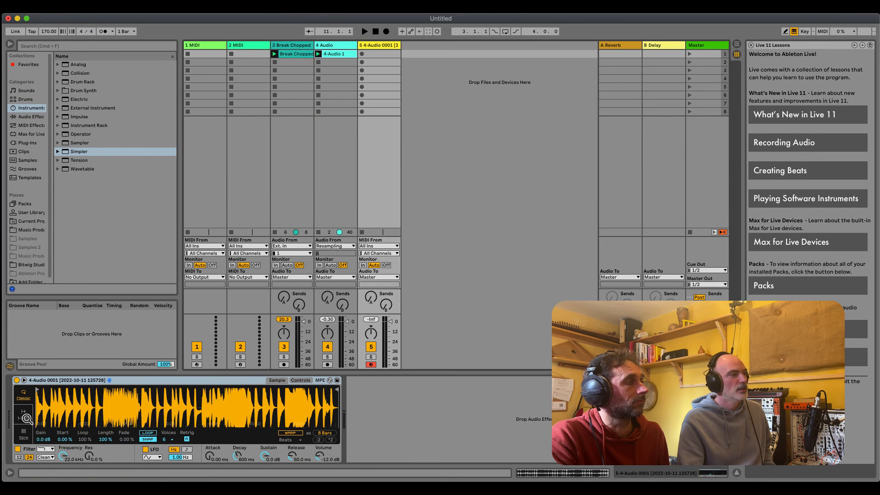
{"action": "left_click", "coordinate": [23, 436]}
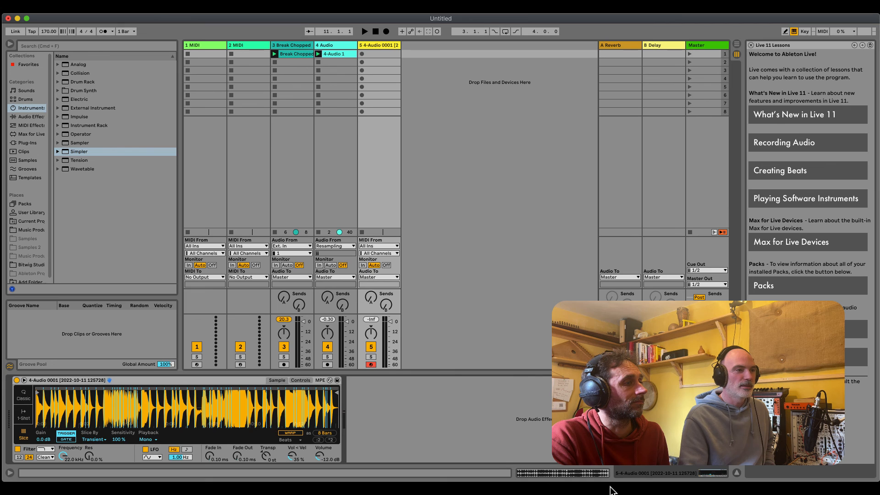
{"action": "left_click", "coordinate": [610, 488]}
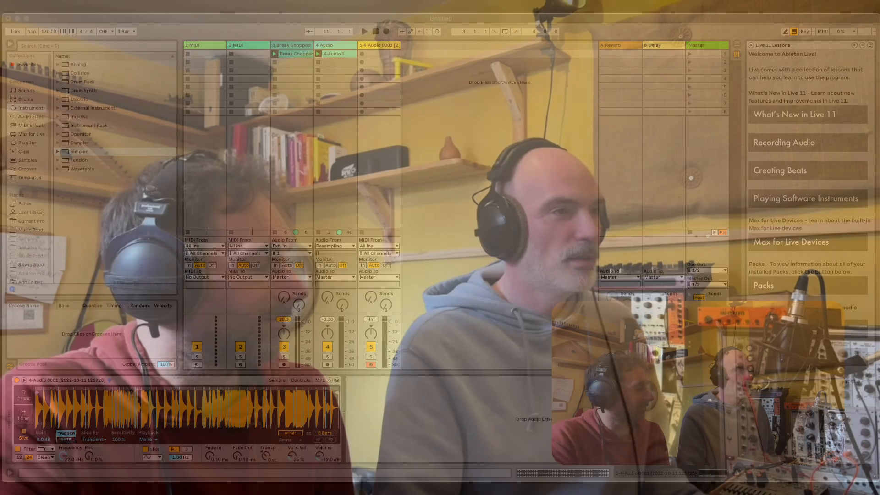